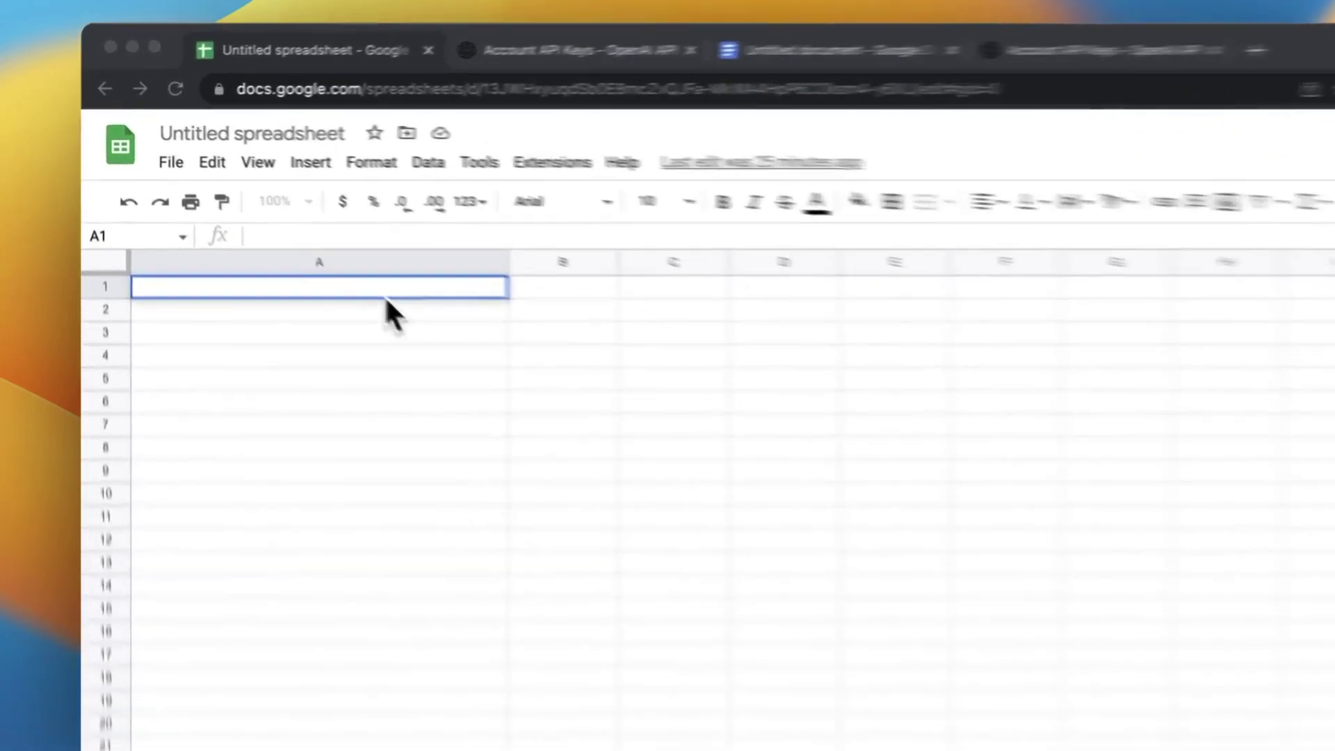
- Enter the formula =GPT("say Hello!") in cell A1
double_click(304, 246)
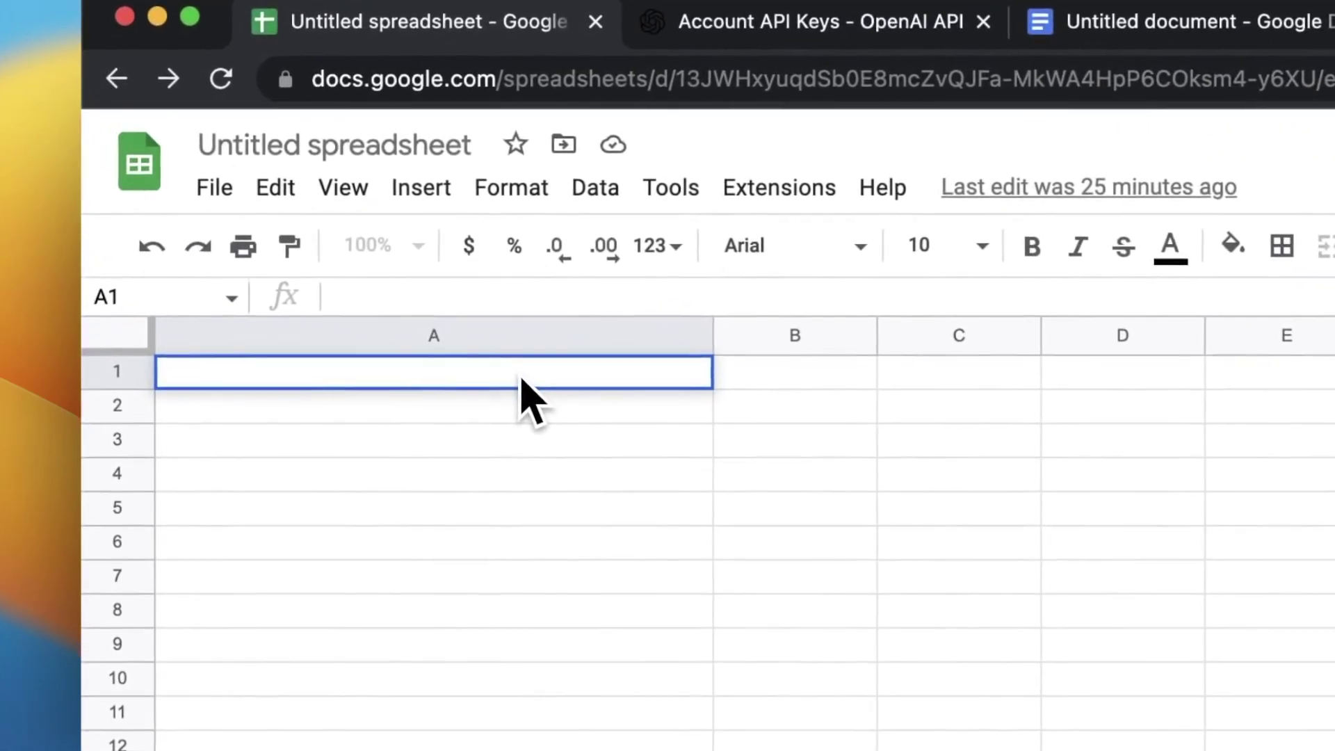
text(=GPT("say Hello!"))
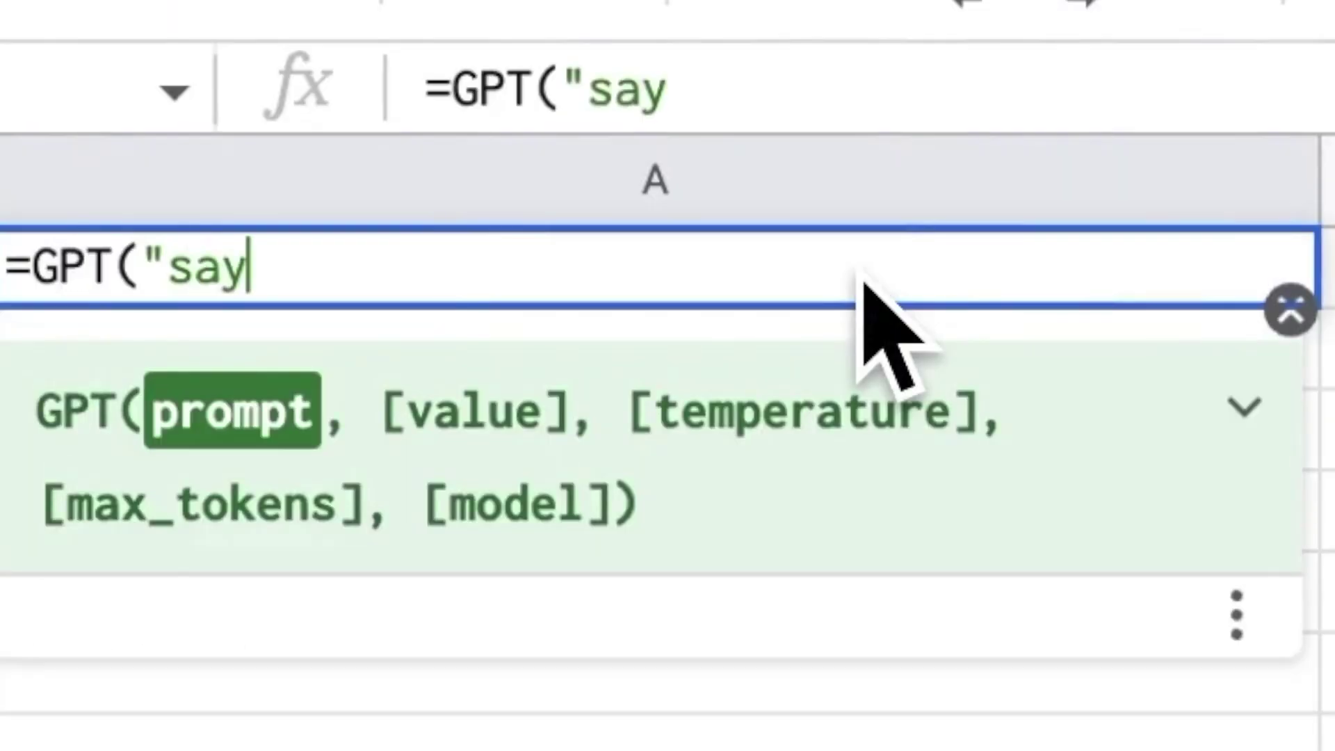
key(Return)
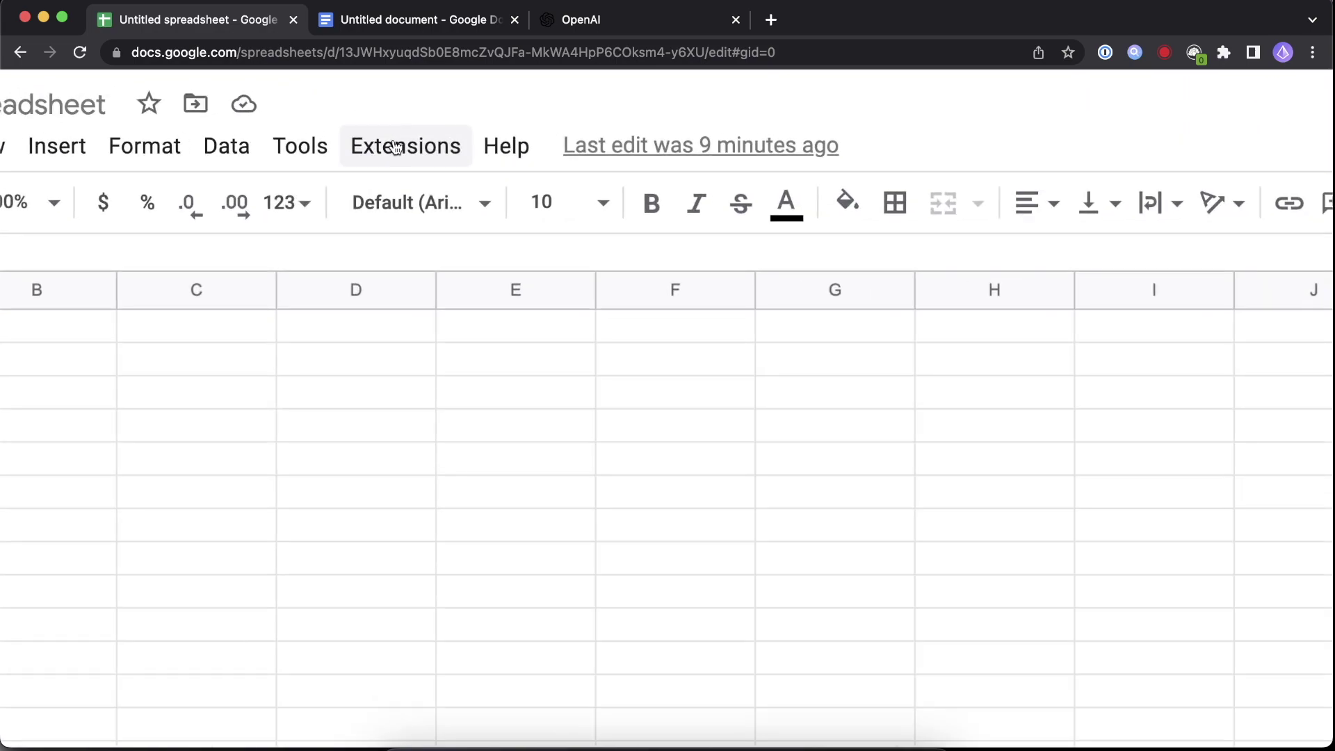
- Open the Google Workspace Marketplace through Extensions > Add-ons > Get add-ons
click(401, 147)
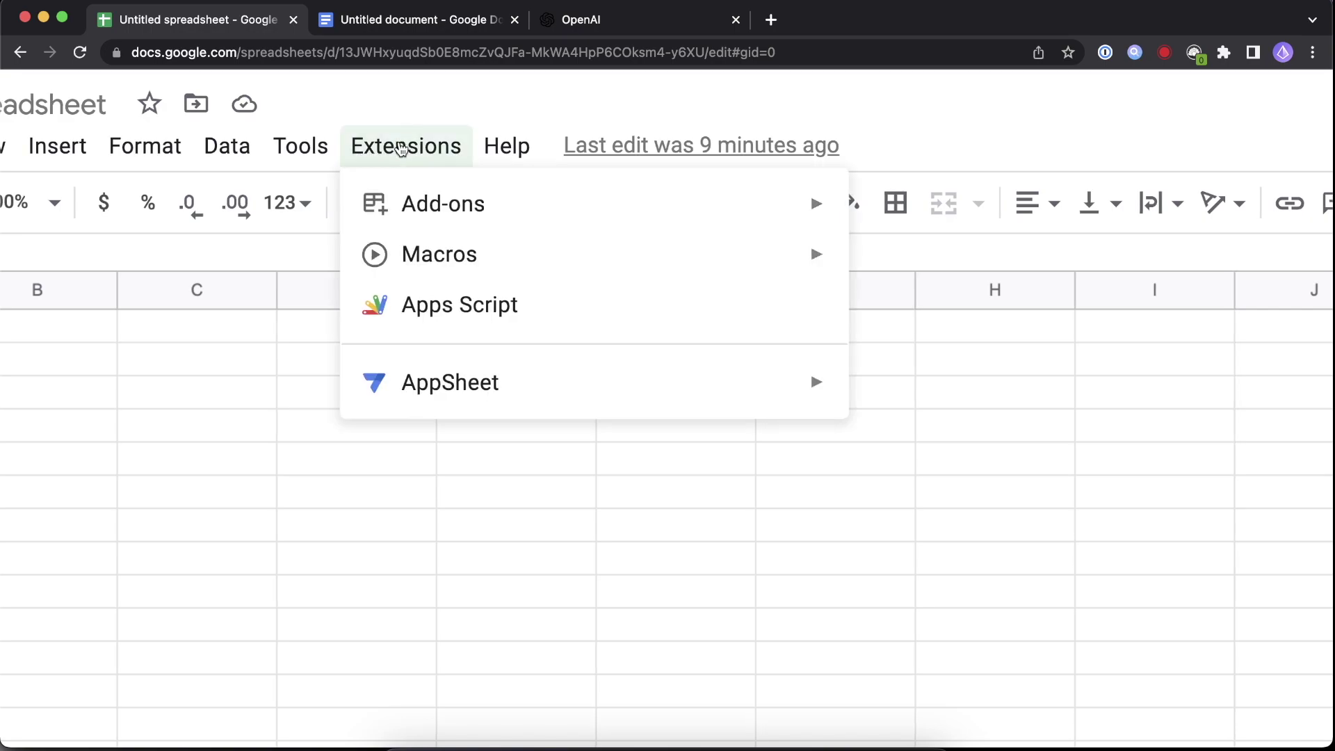
mouse_move(415, 205)
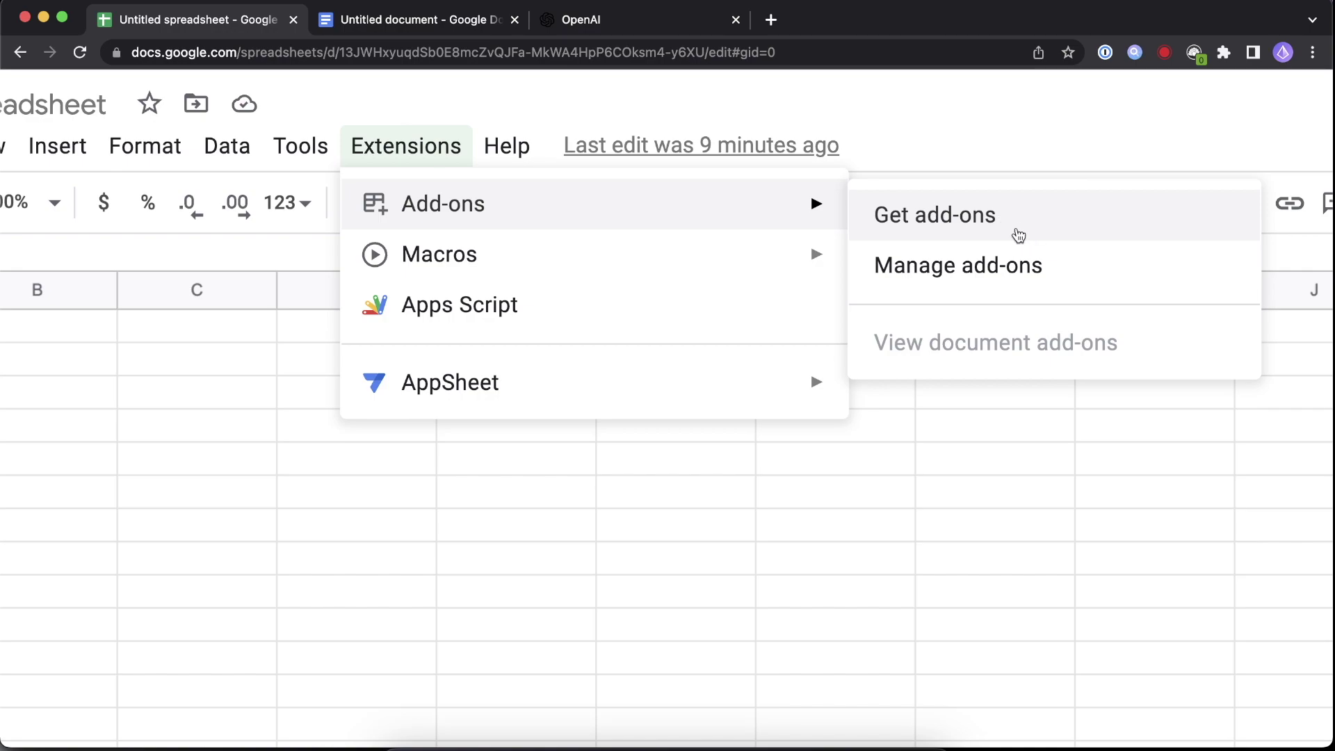
click(1020, 230)
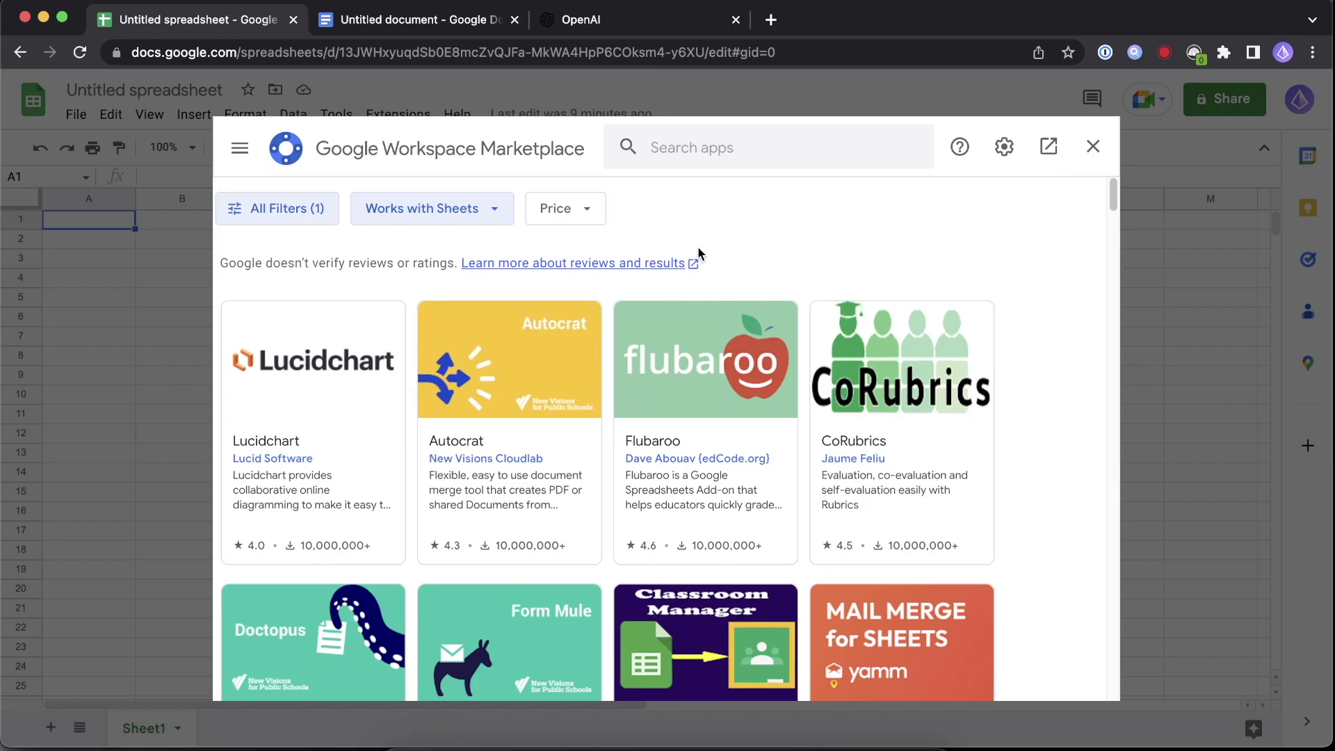
- Search the marketplace for 'Gpt' to list GPT for Sheets and Docs
click(700, 144)
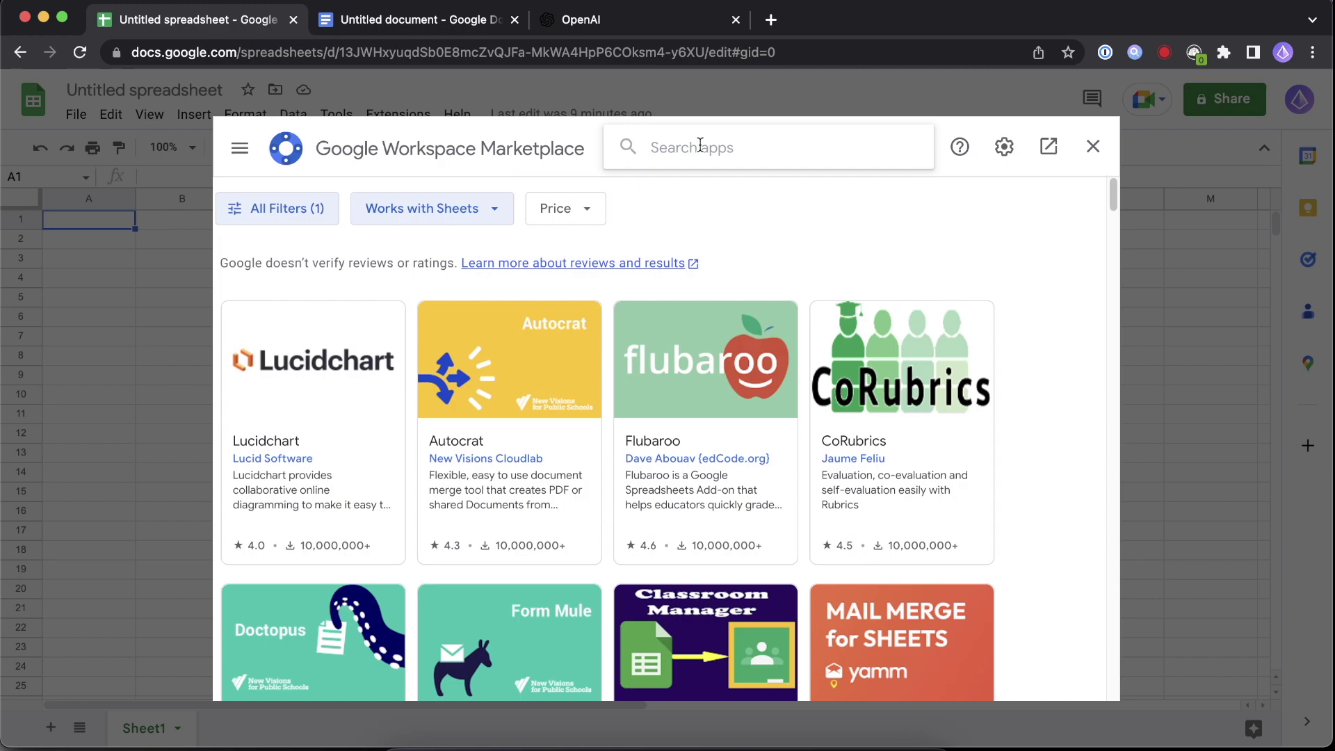
text(GPT for Sheets and docs)
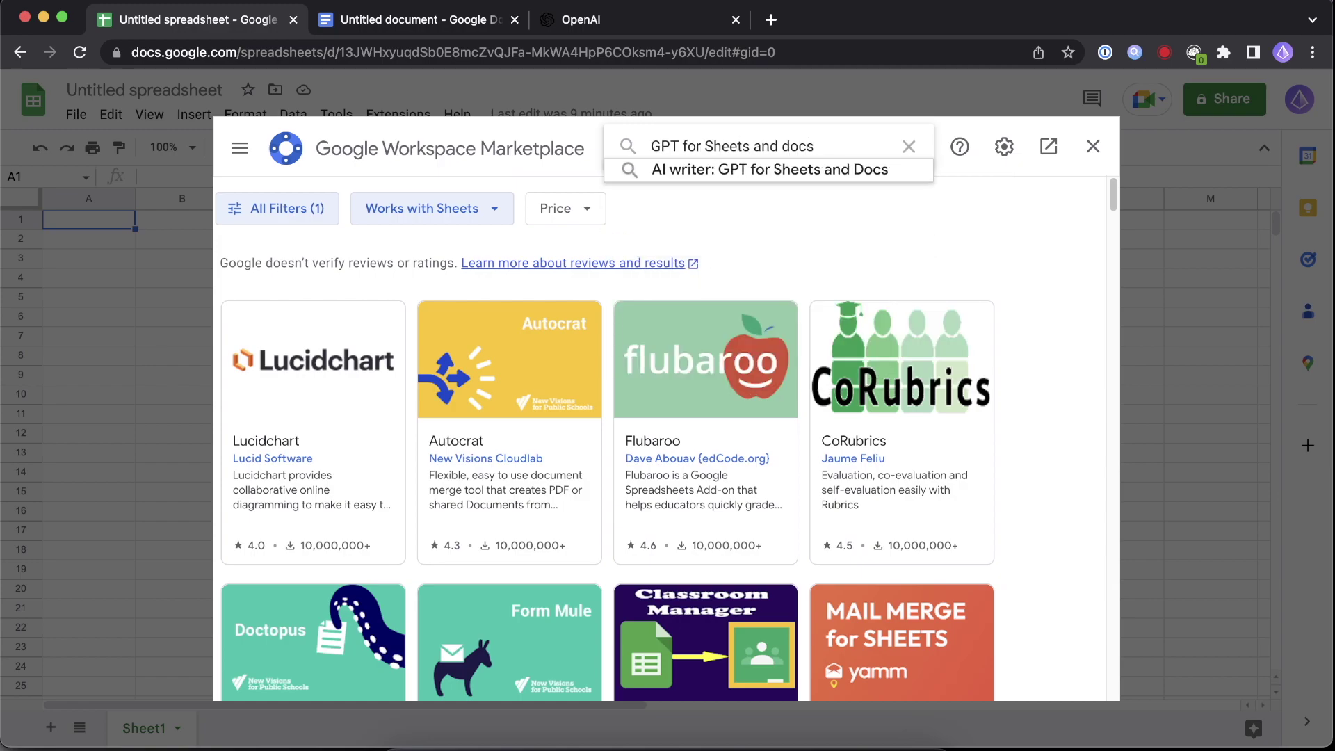
key(super+a)
text(Gpt)
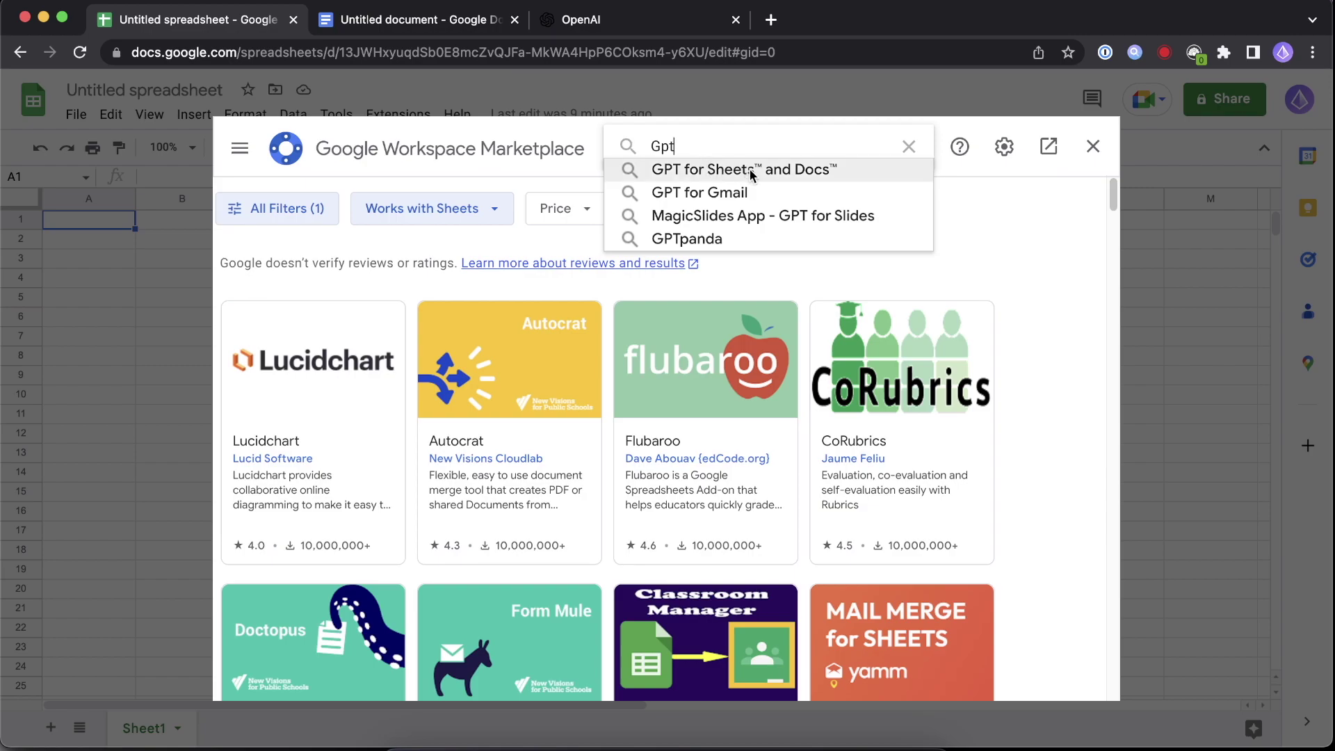
click(803, 169)
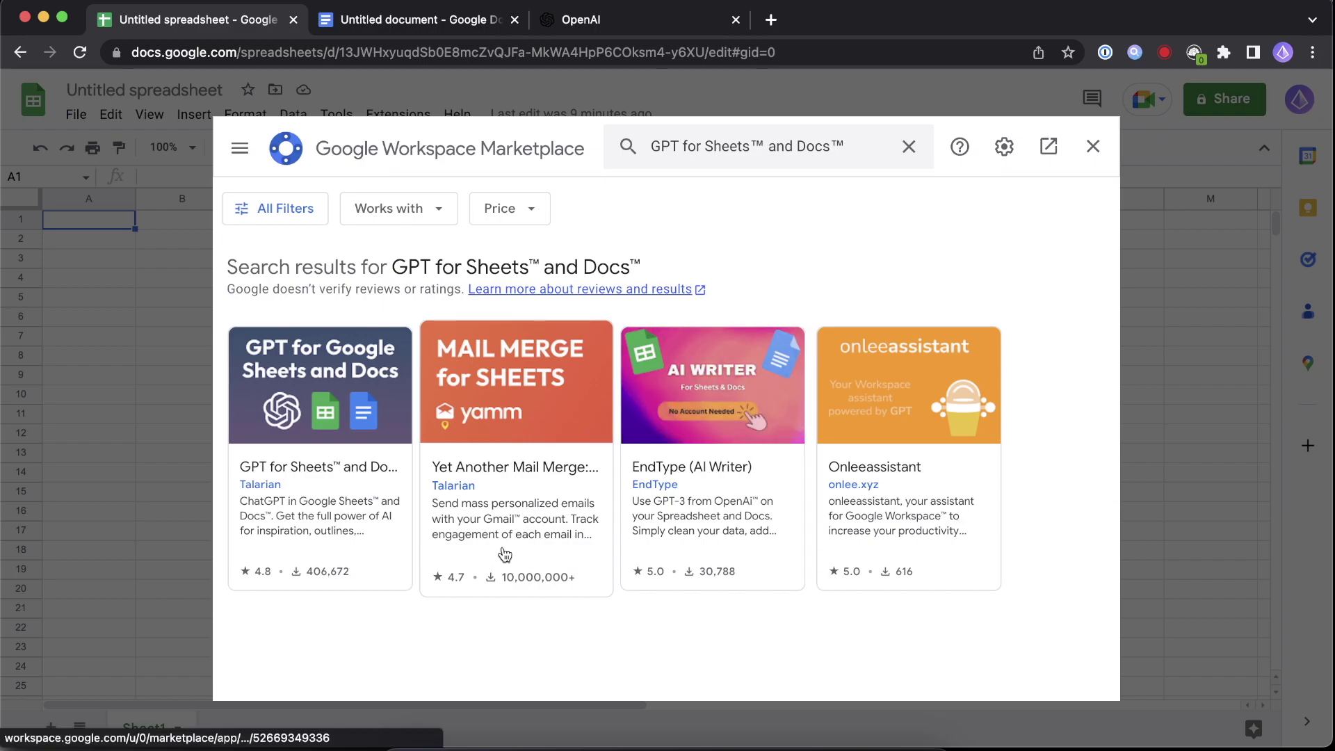
- Open the GPT for Sheets and Docs listing and start its installation
click(337, 387)
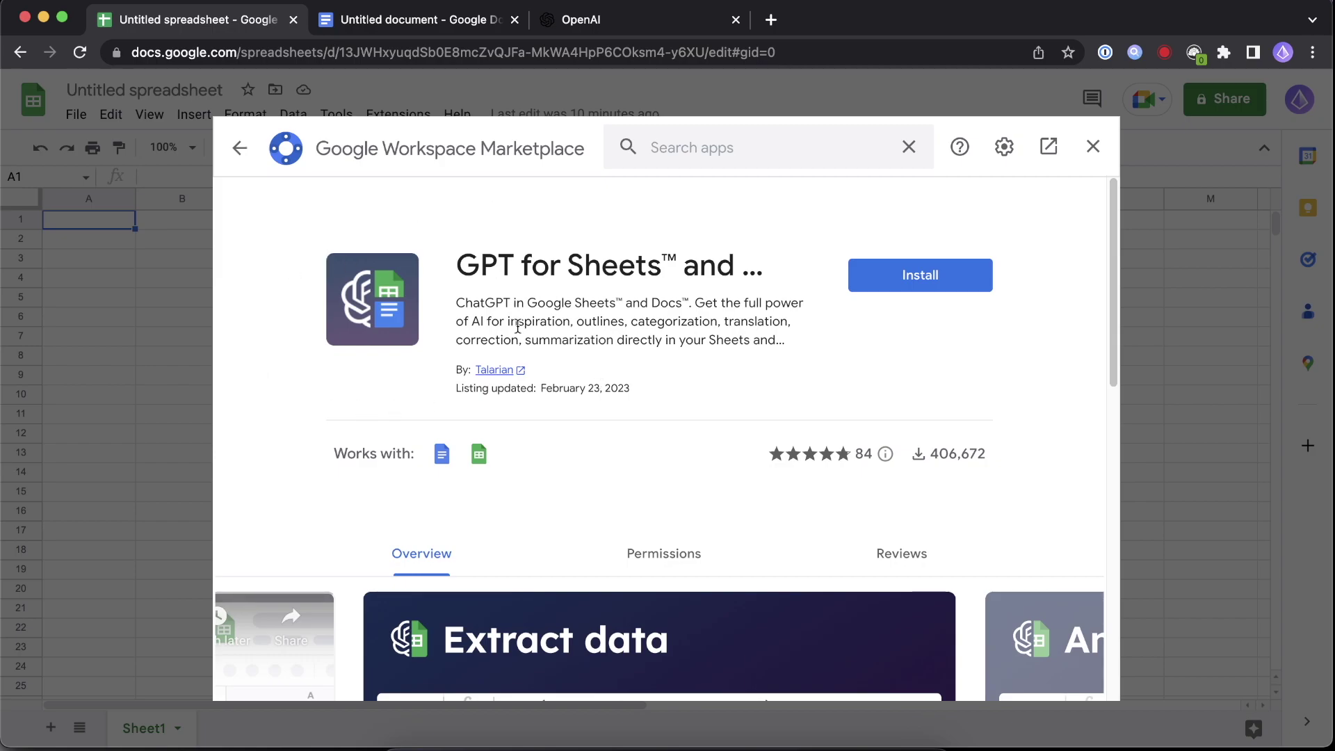
click(904, 288)
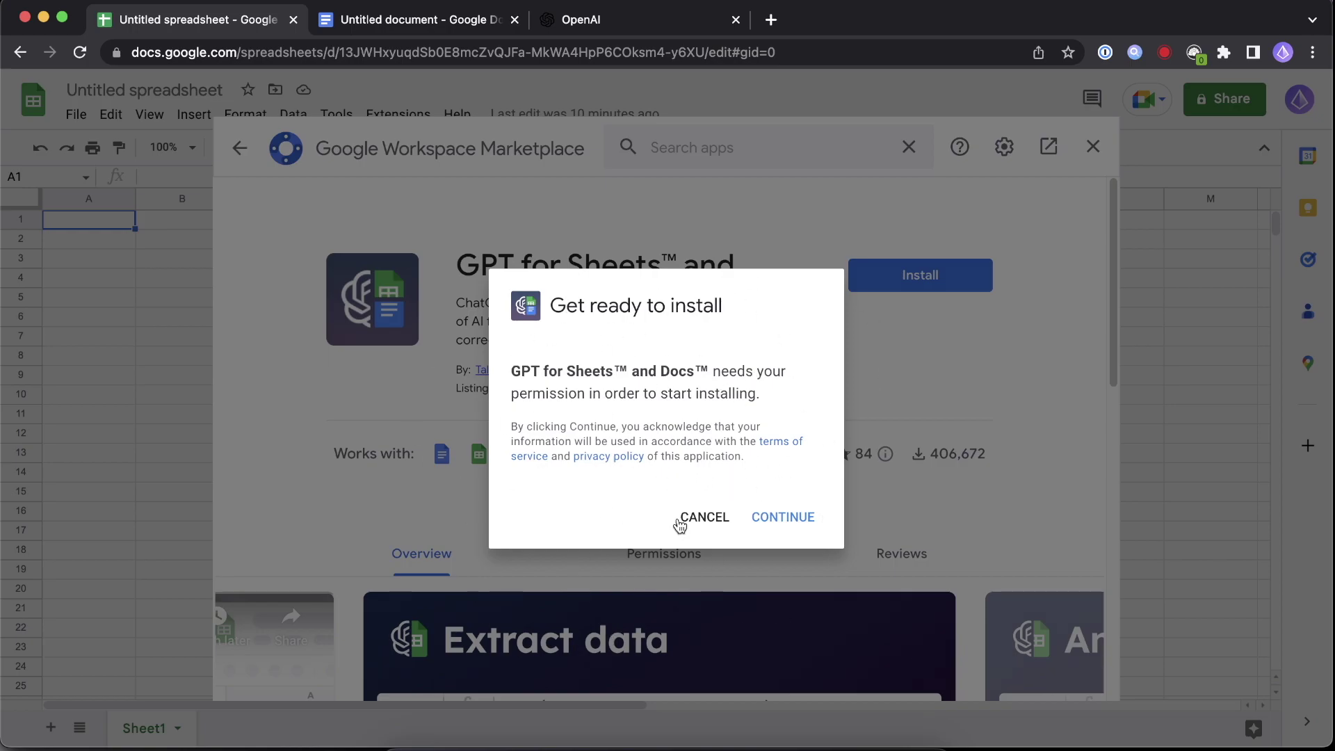
click(805, 522)
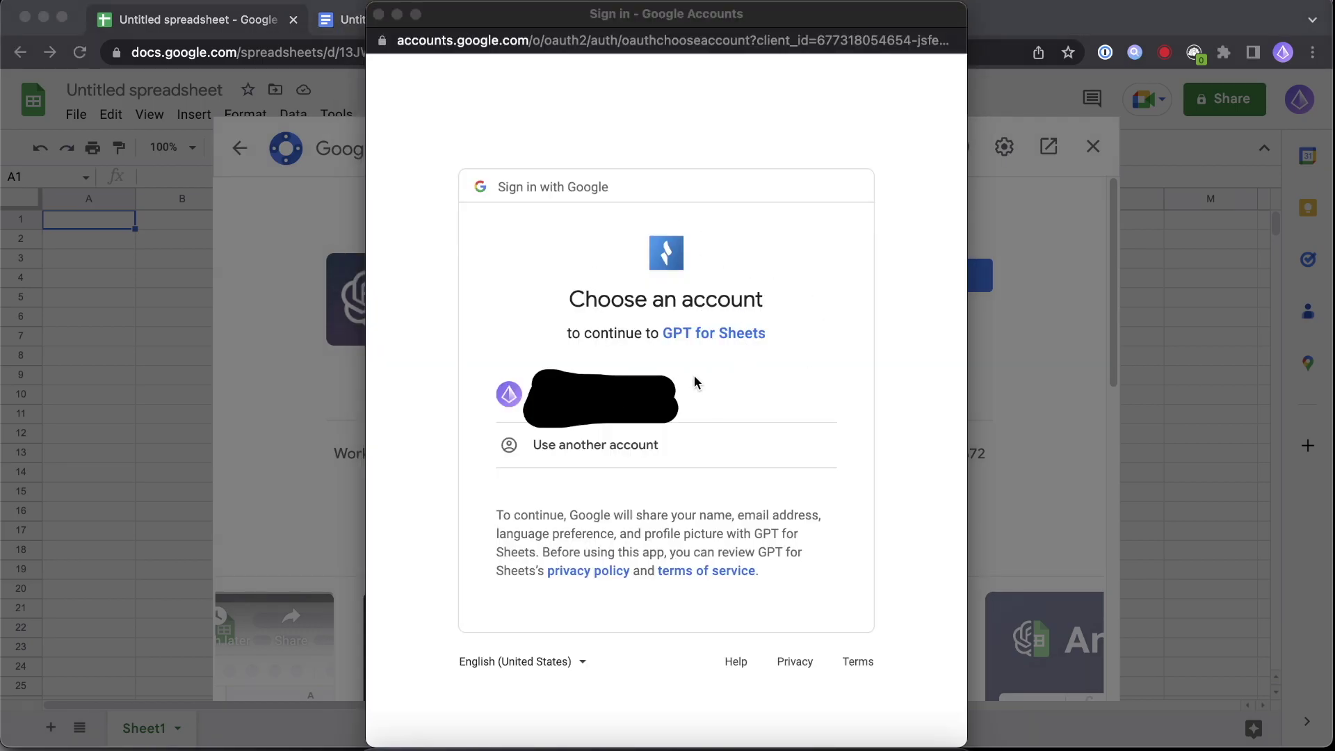
- Sign in with the Google account, allow access, finish the walkthrough and close the Marketplace
click(875, 319)
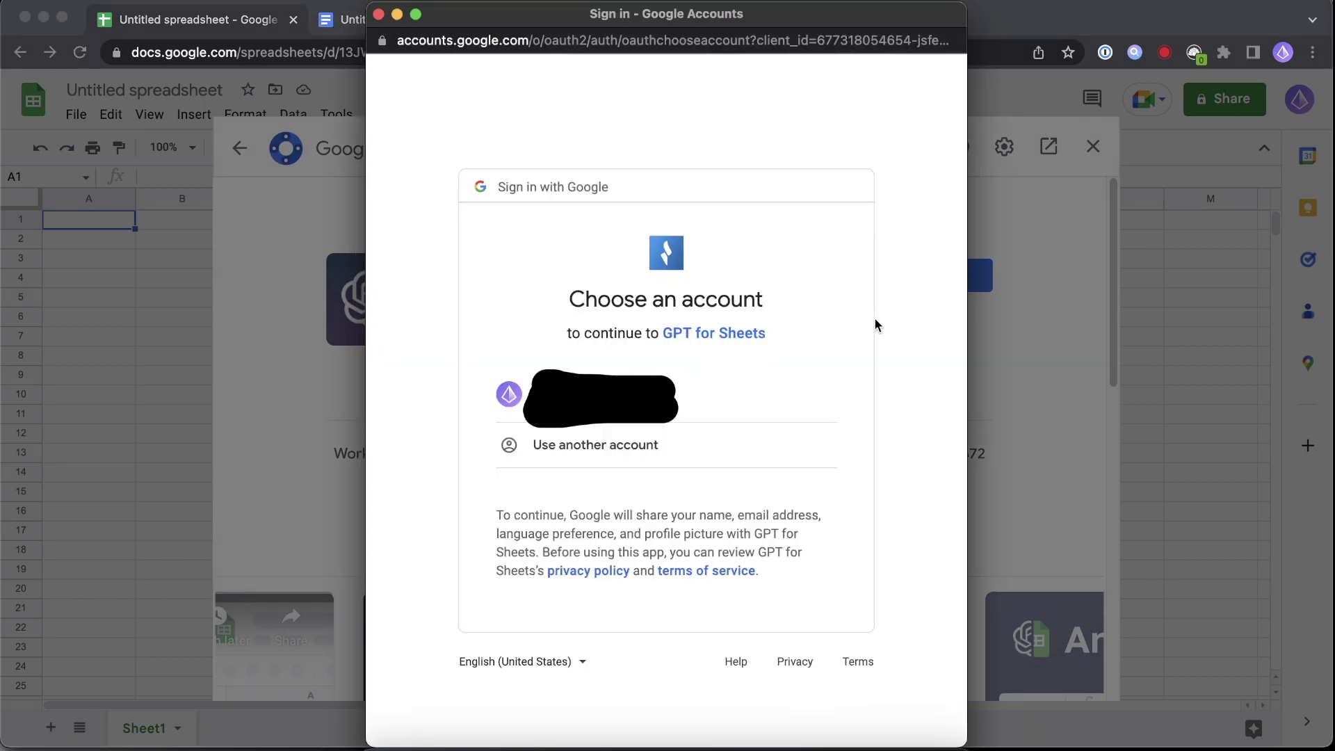
click(614, 412)
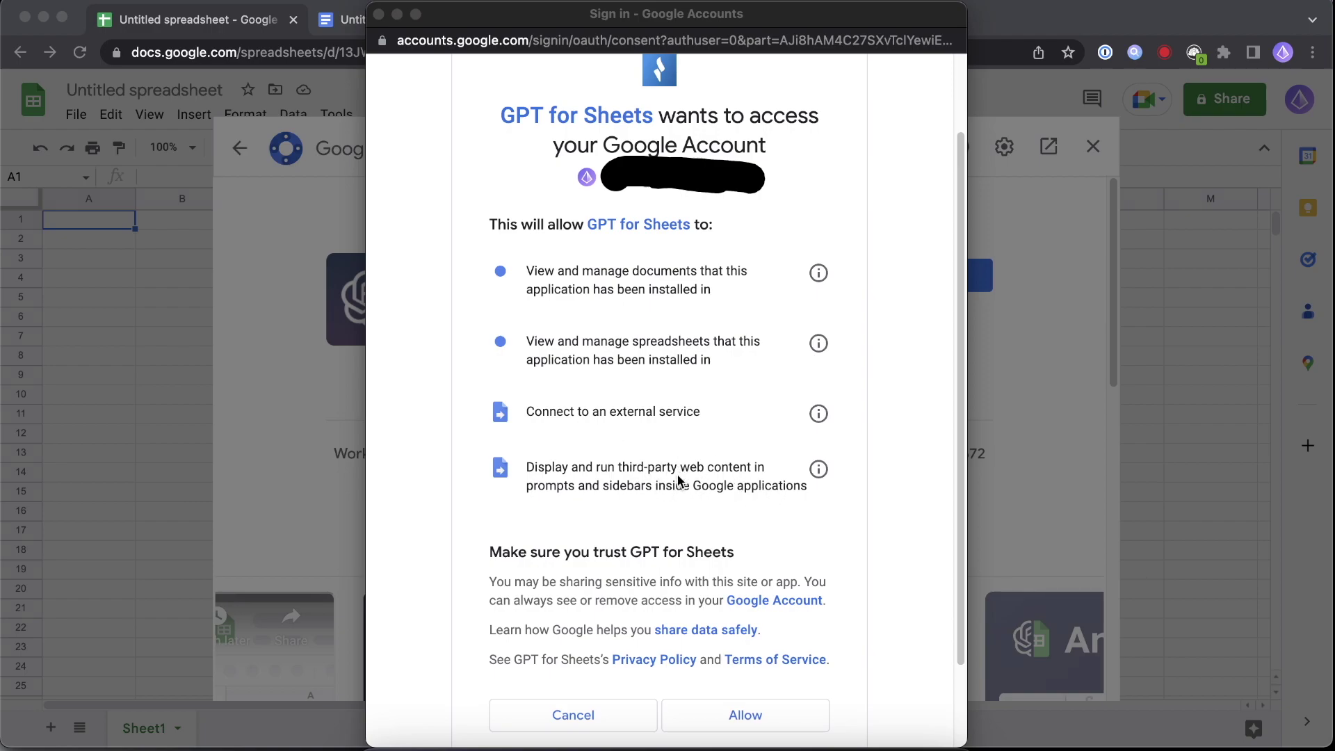
click(748, 716)
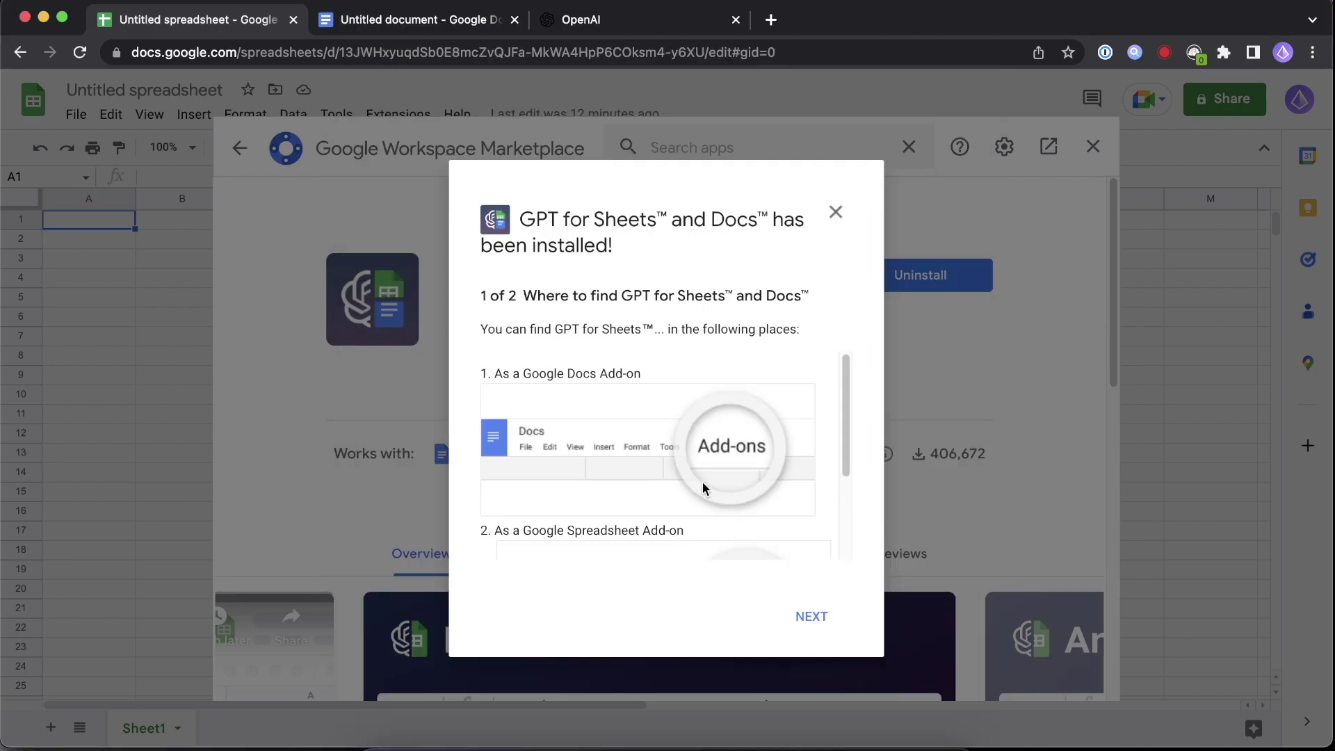
click(818, 617)
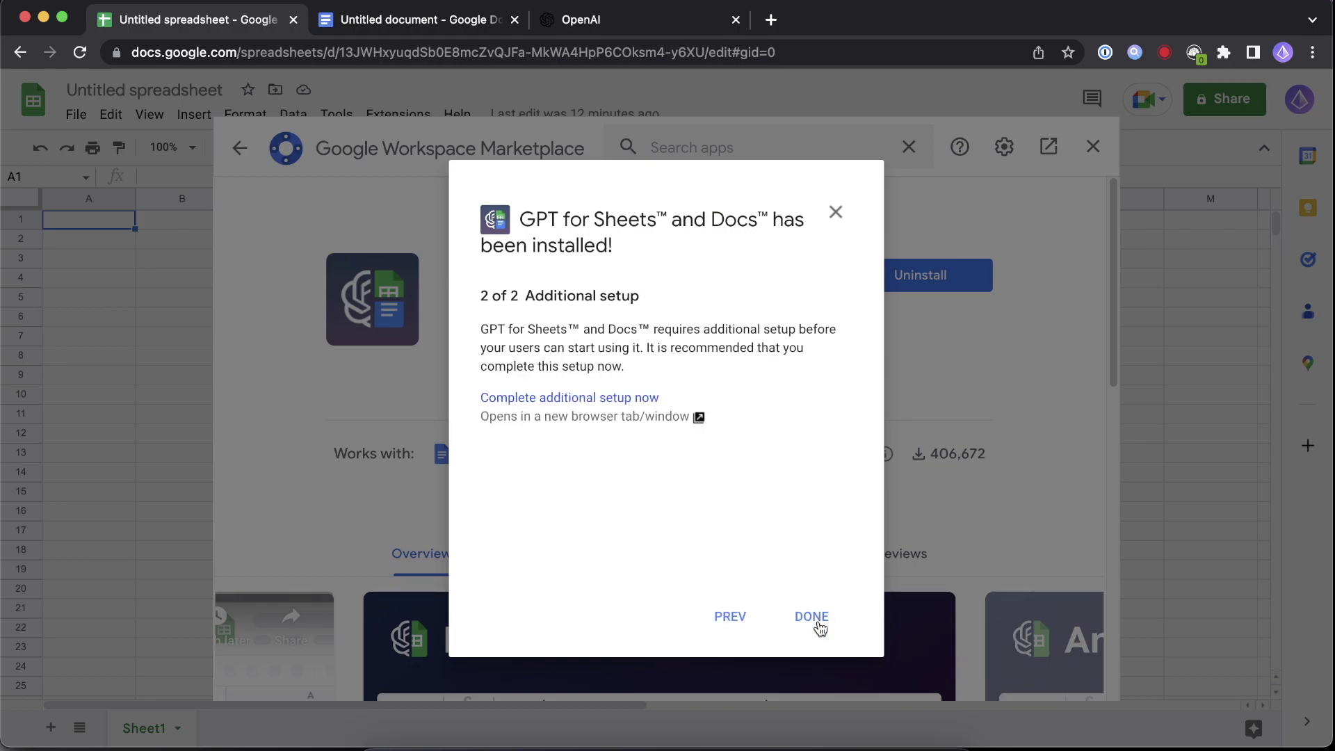
click(811, 617)
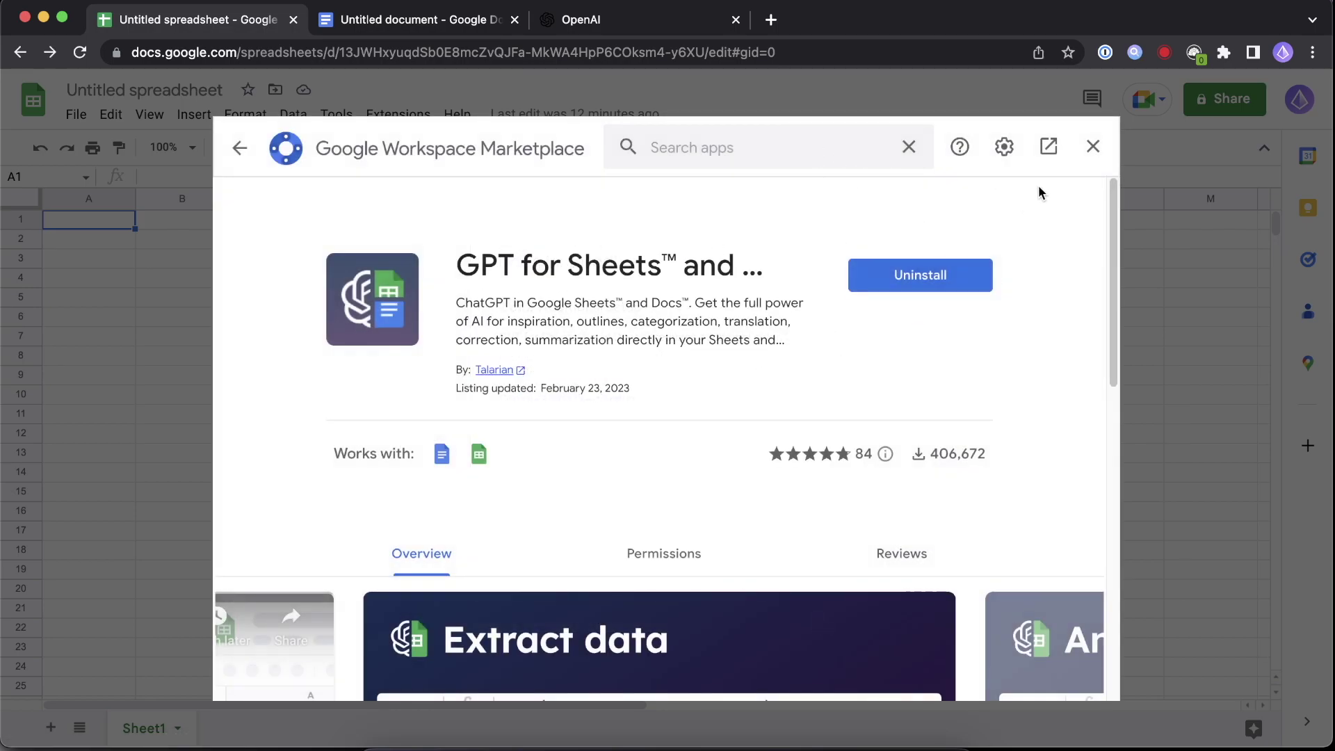
click(1092, 146)
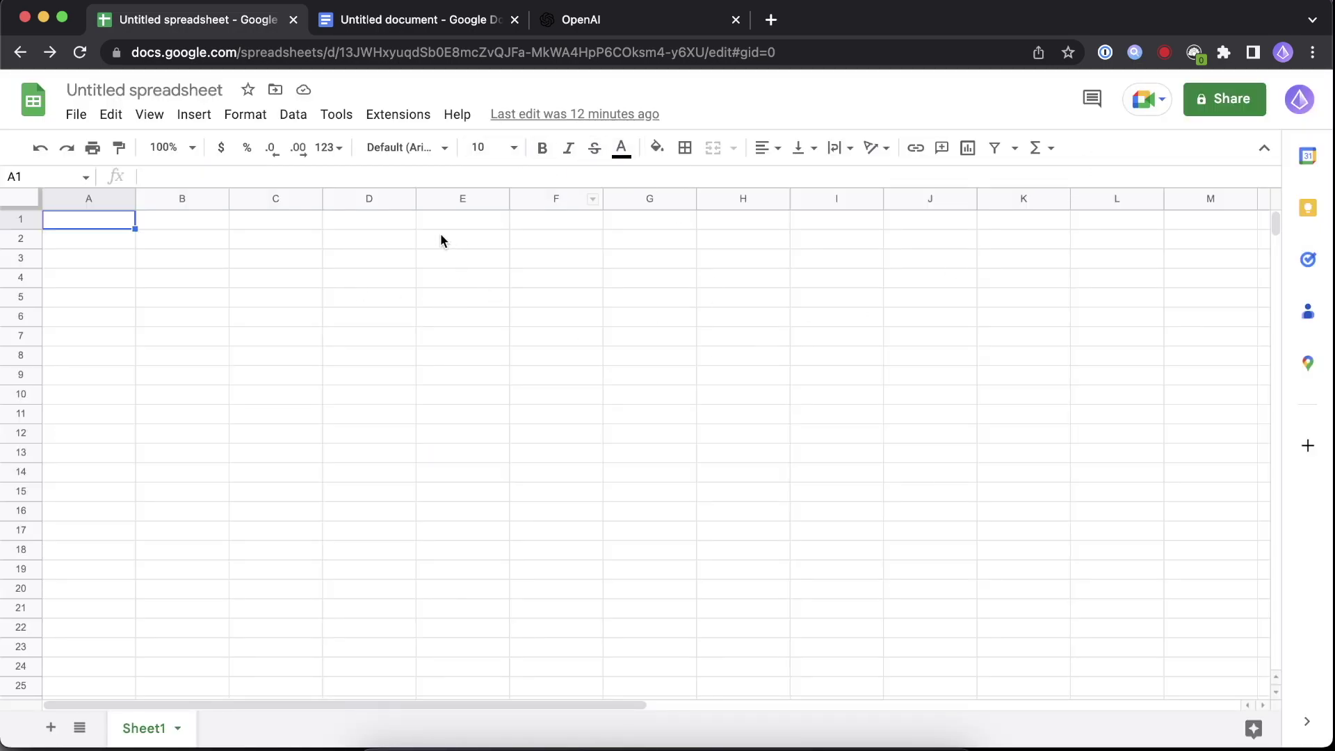
- Open the GPT for Sheets and Docs Set API key dialog, then switch to the OpenAI tab
scroll(388, 122, up, 5)
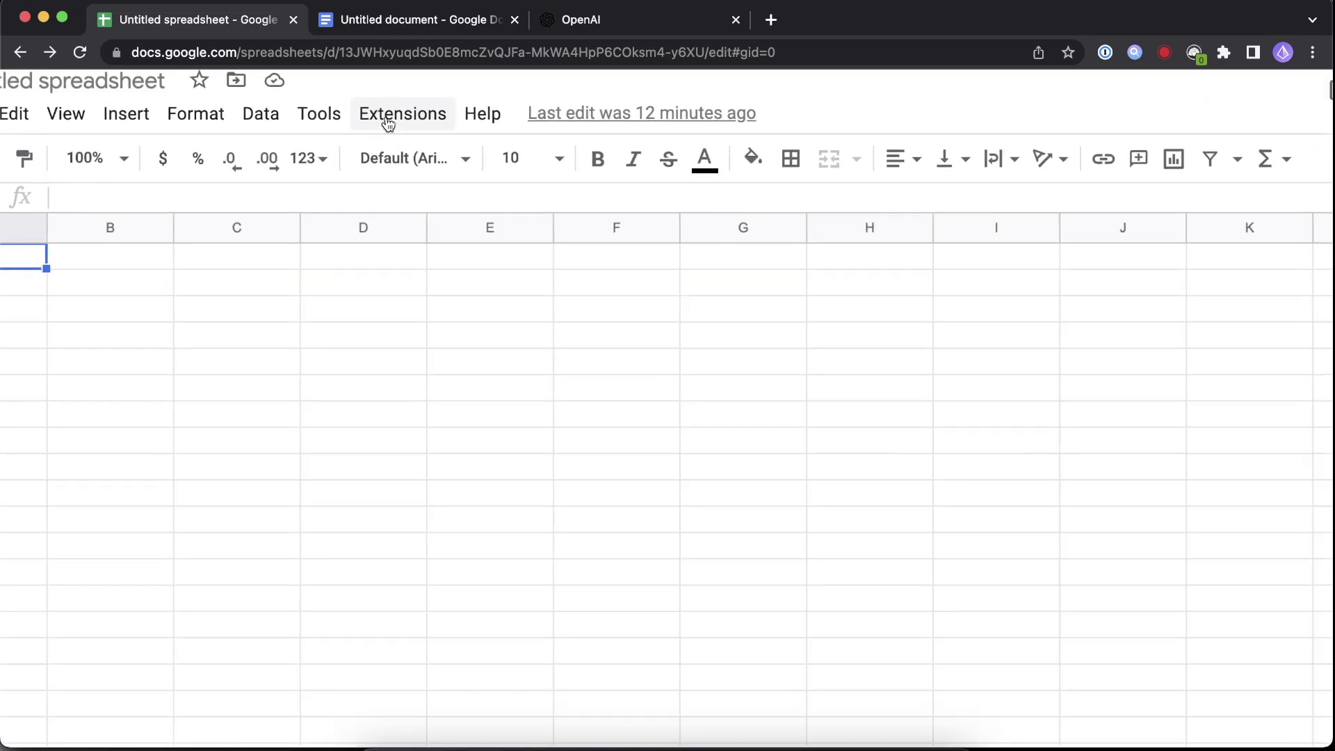
click(388, 130)
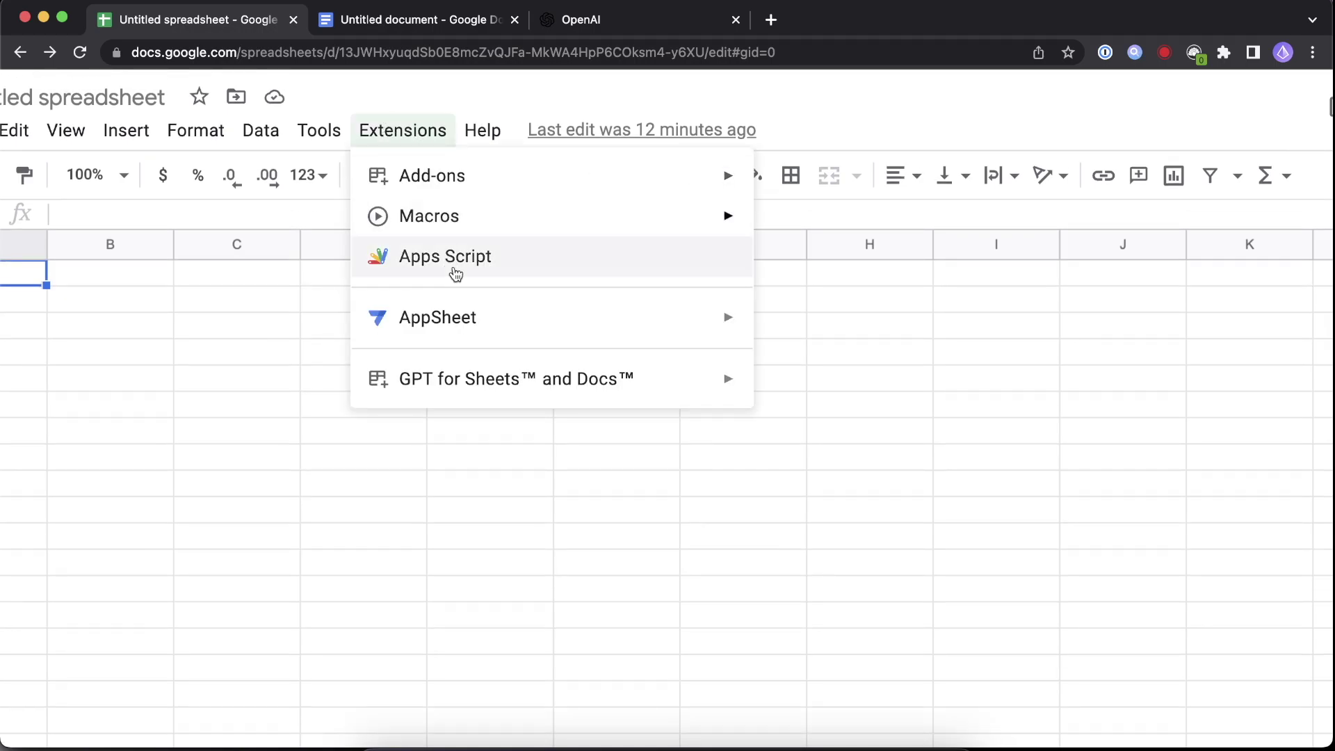
mouse_move(465, 375)
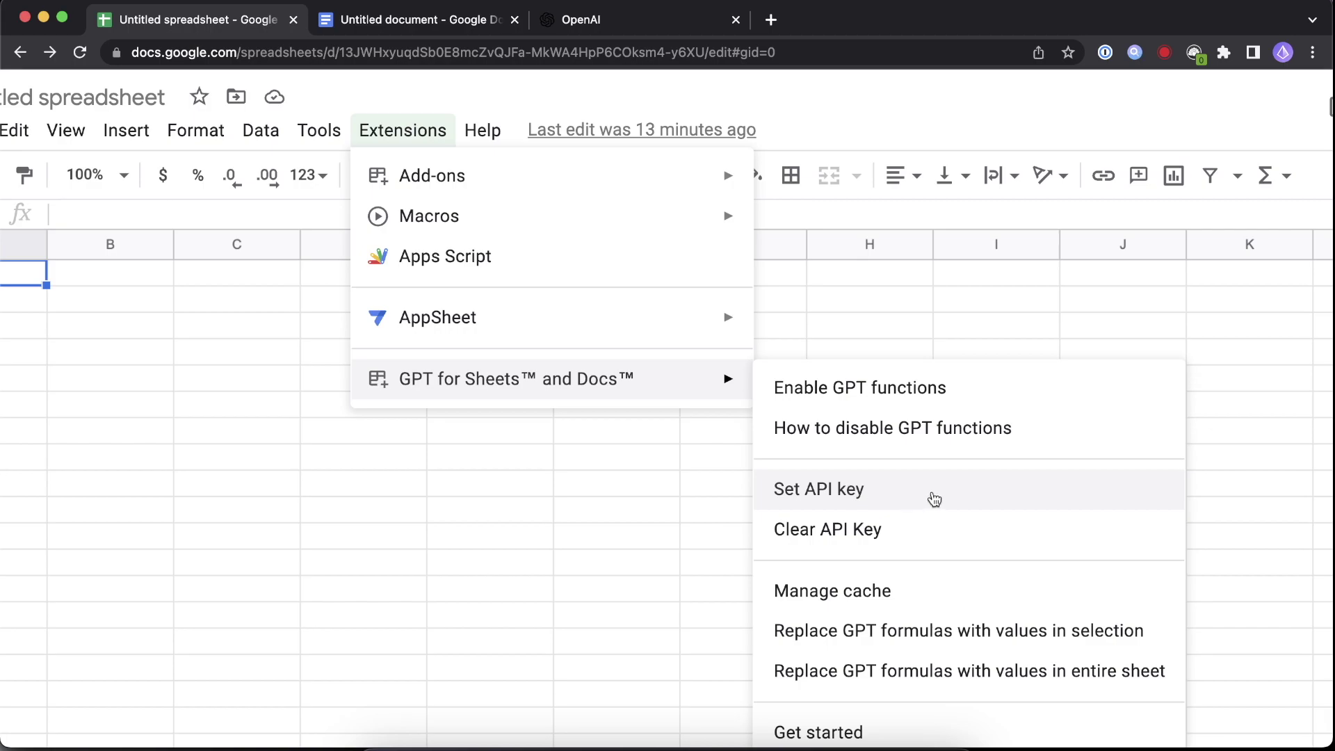
click(934, 499)
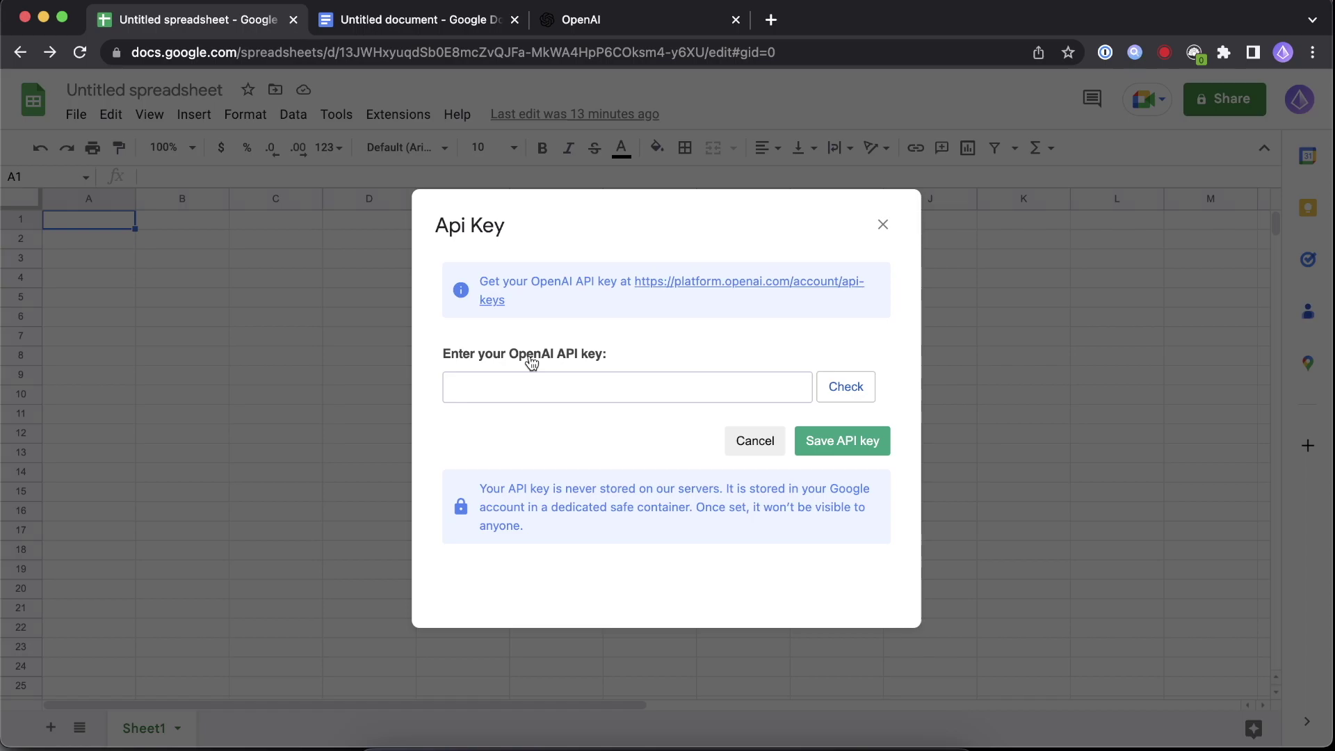
click(621, 21)
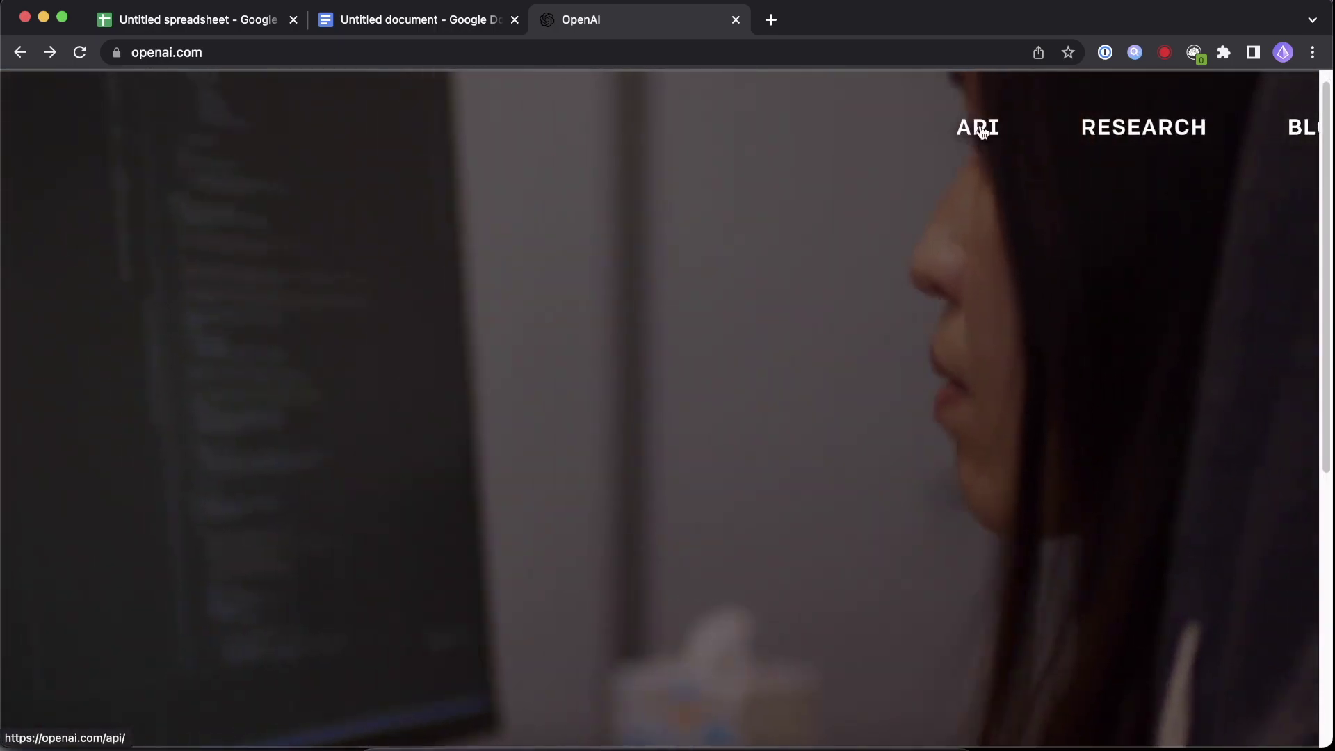
- Go to the OpenAI API page from the top navigation
click(977, 132)
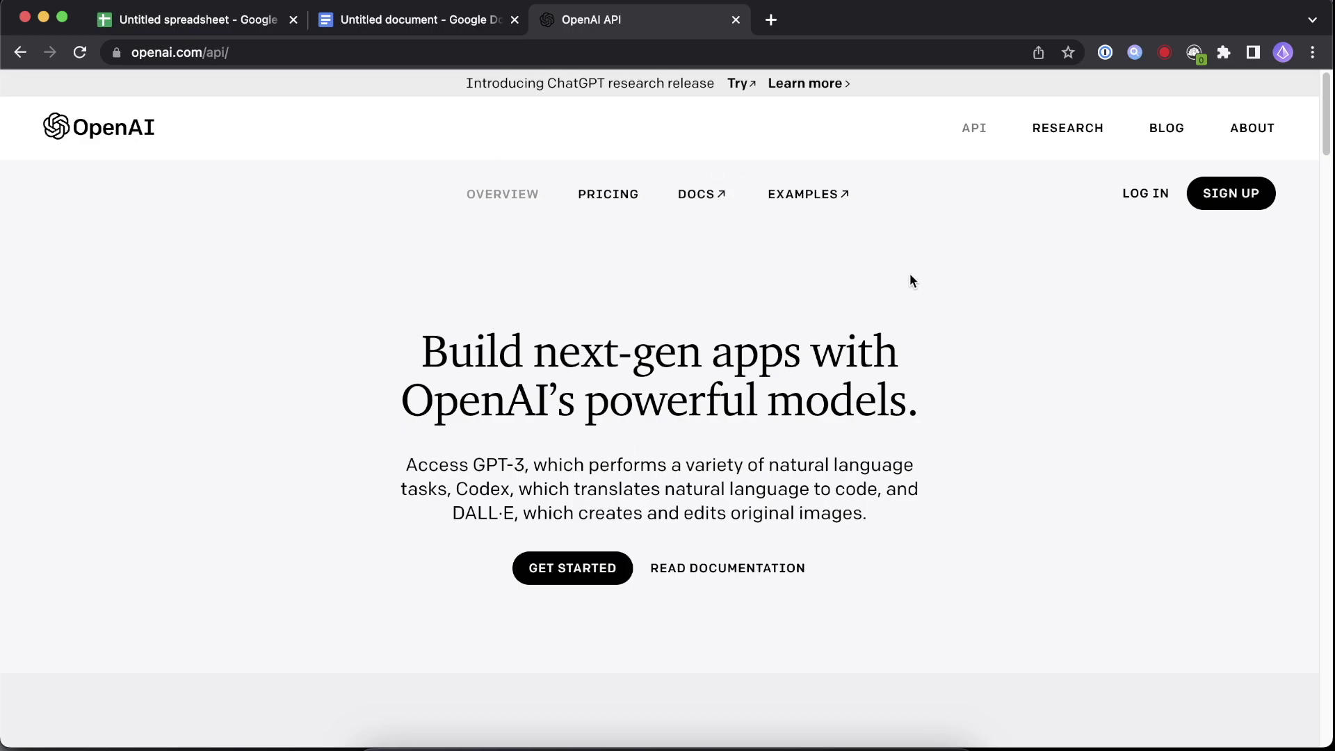
scroll(1139, 197, up, 5)
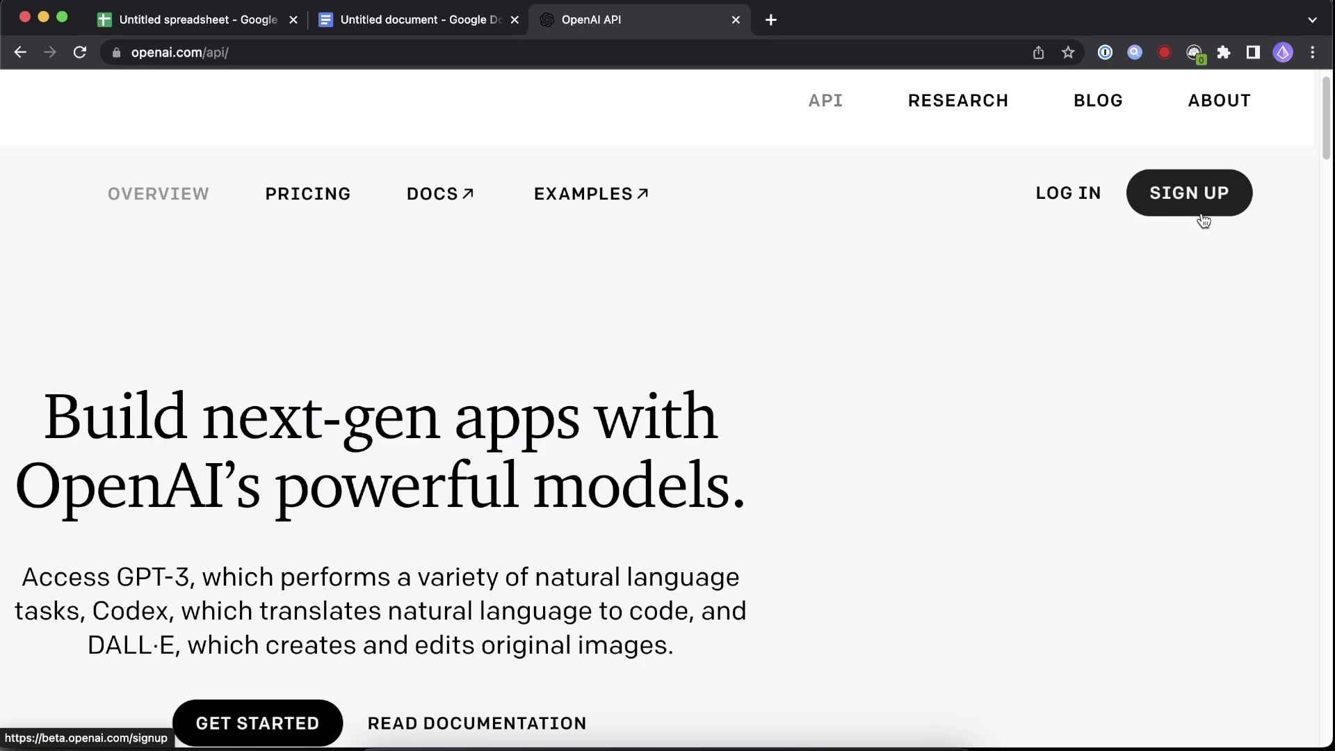
- Log in to the OpenAI platform with the Google account
click(1077, 197)
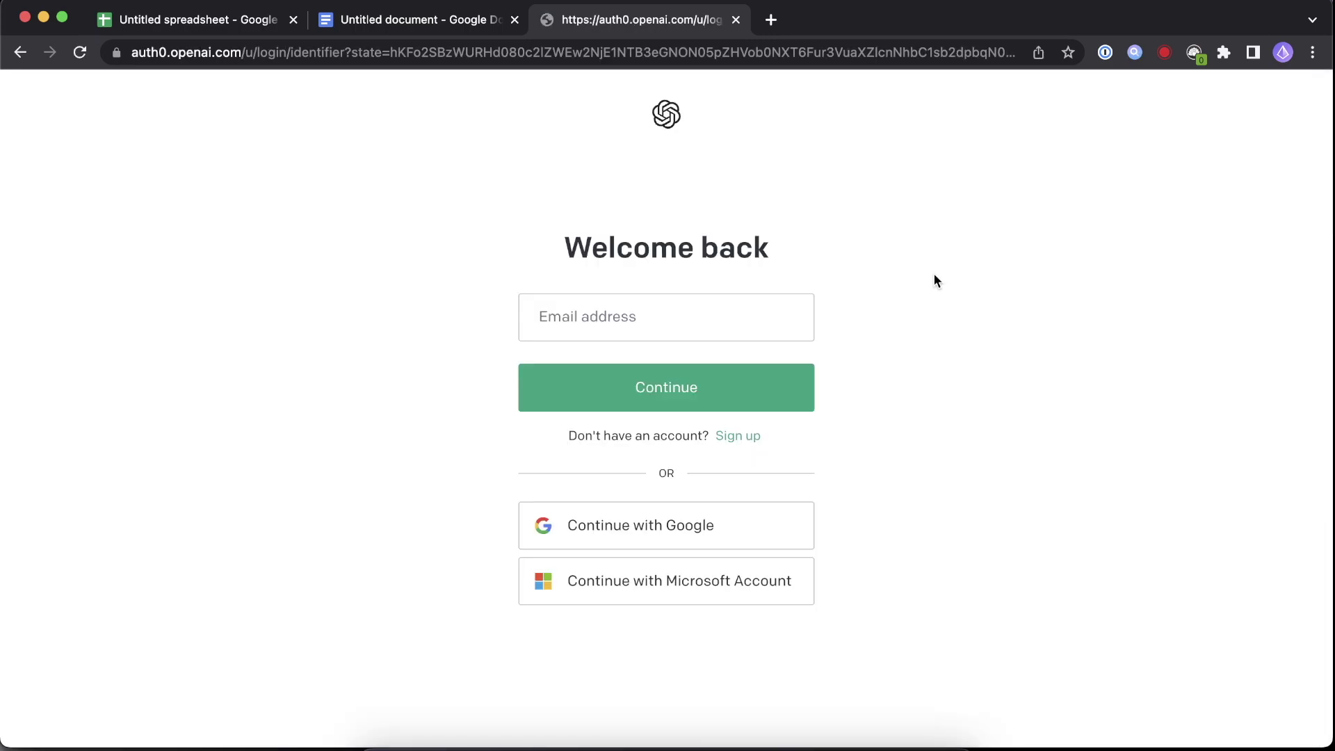
click(665, 541)
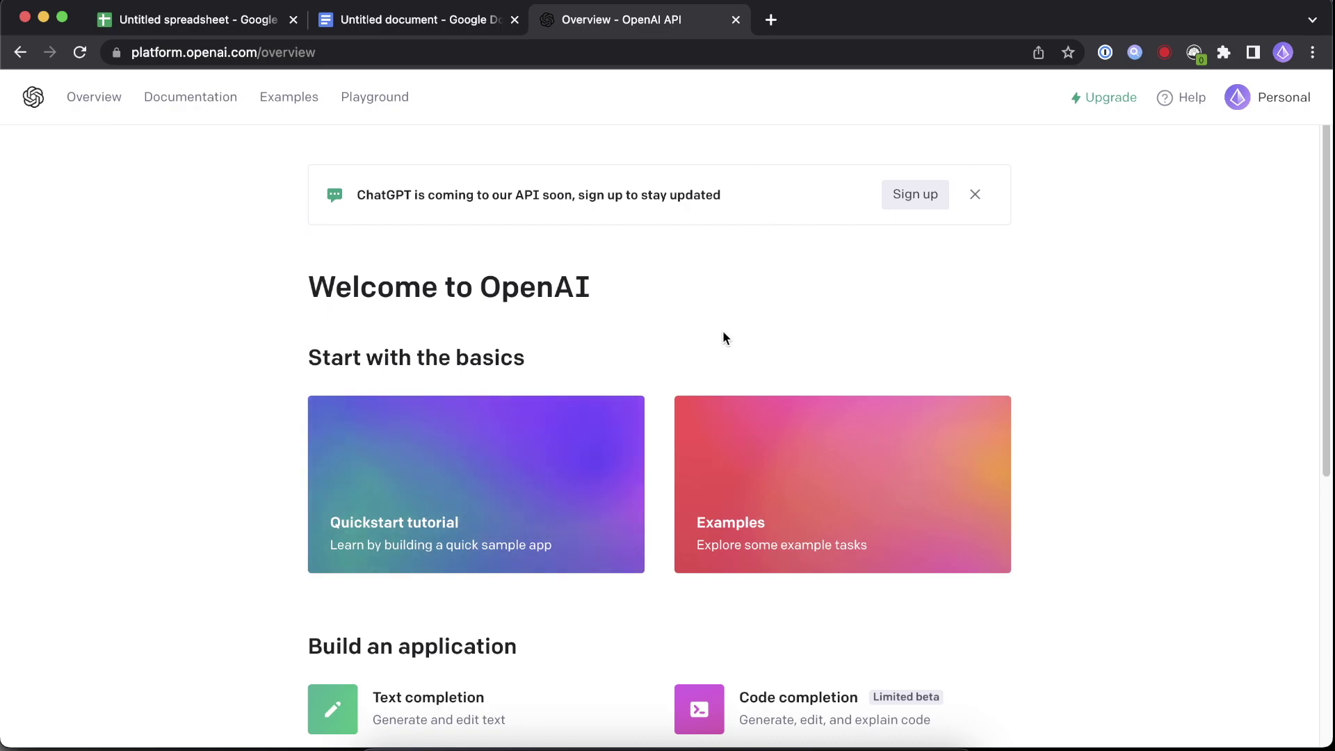
scroll(1298, 93, up, 5)
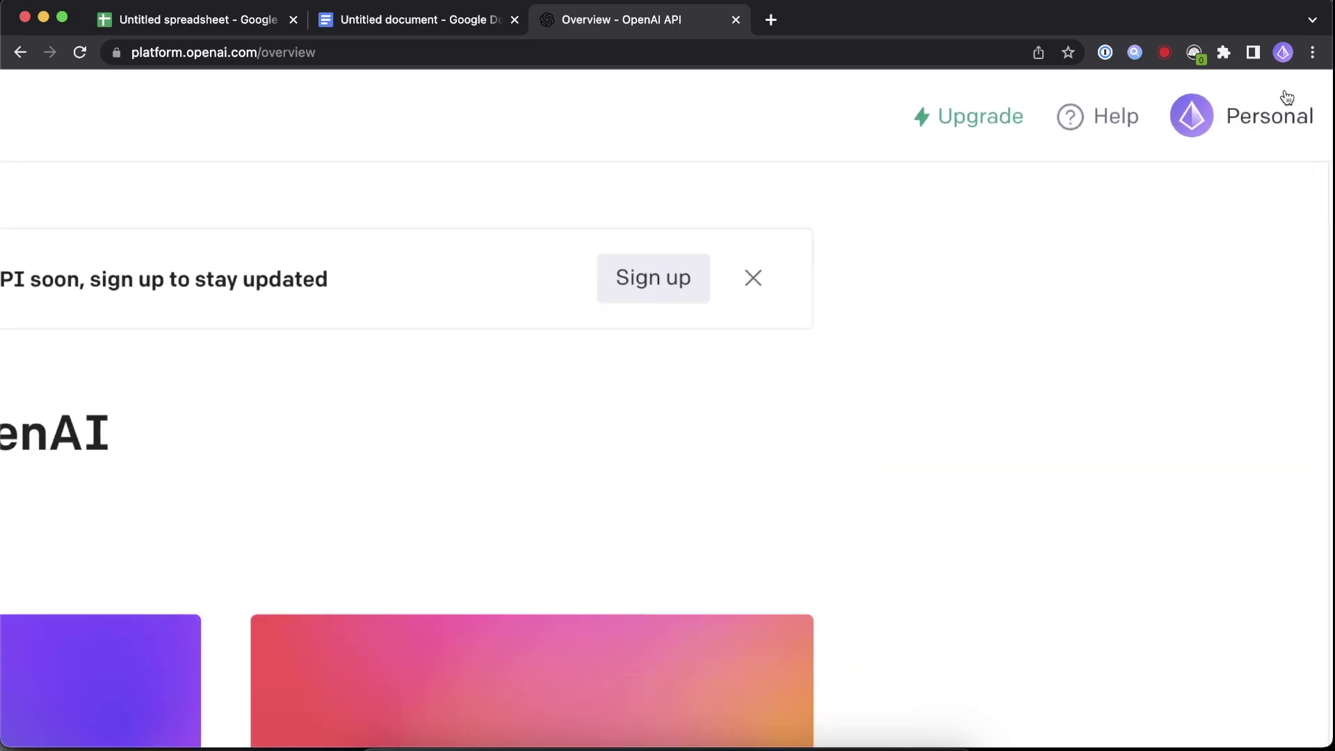
- Create a new secret key under View API keys, copy it, and return to Sheets
click(1287, 111)
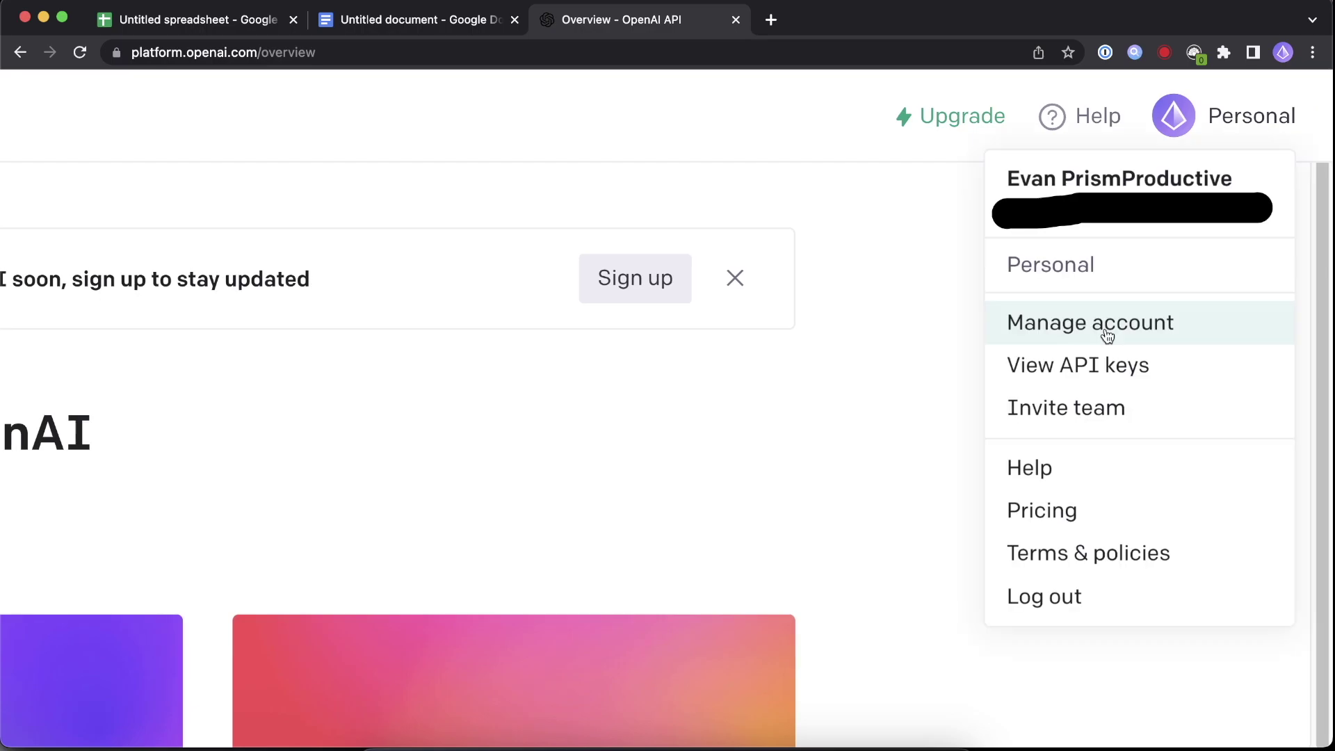
click(1141, 373)
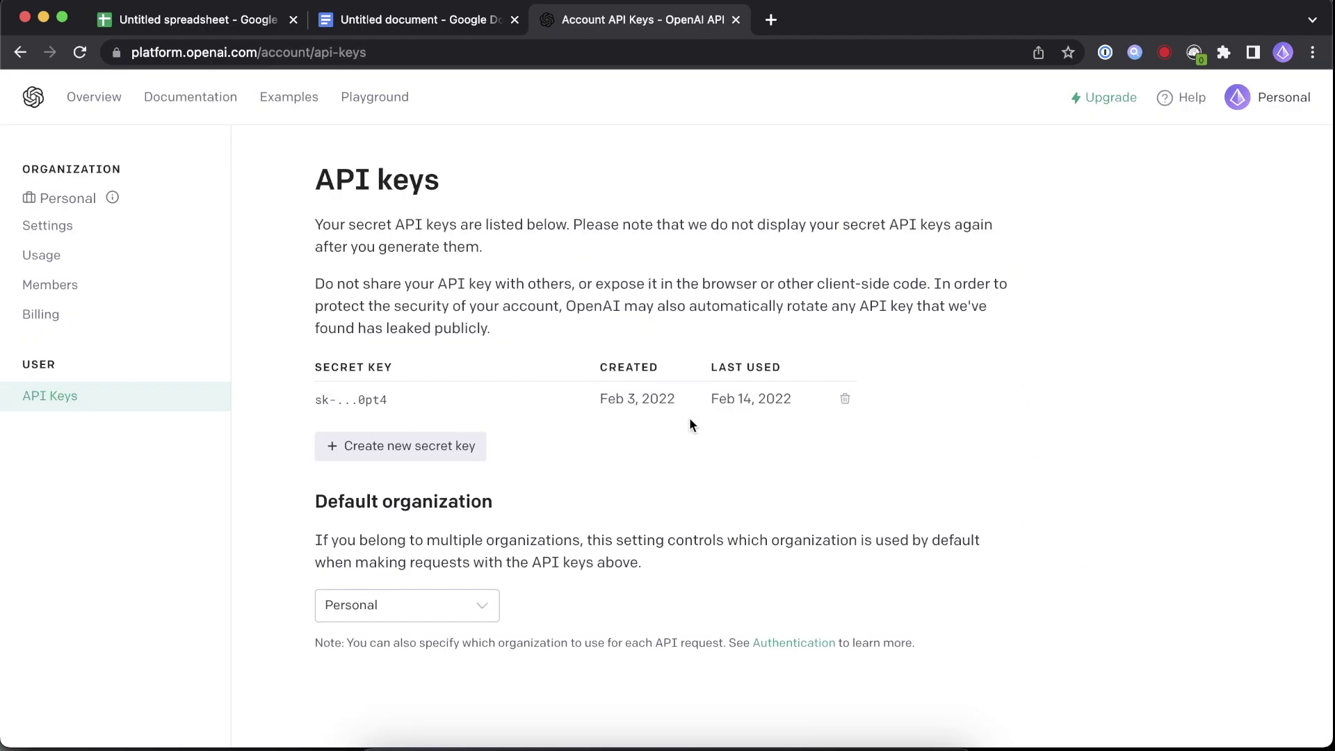
click(420, 456)
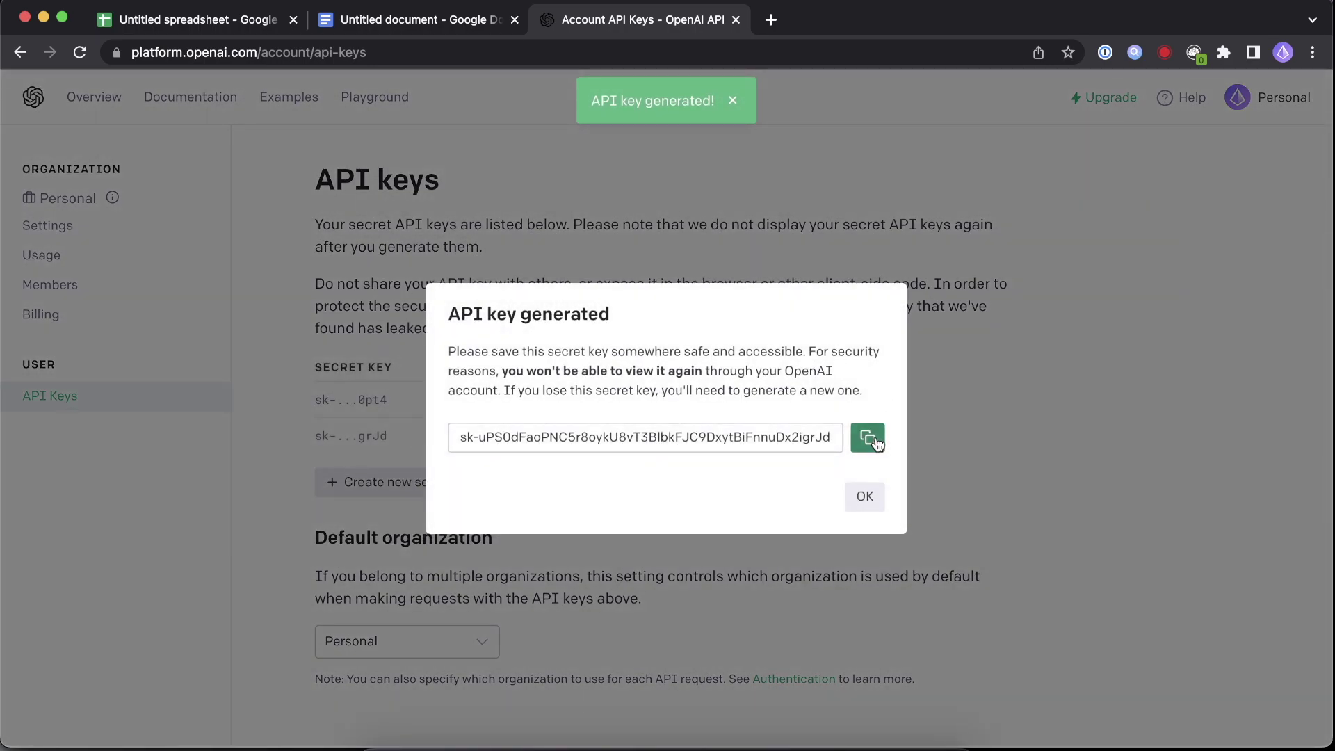
click(868, 438)
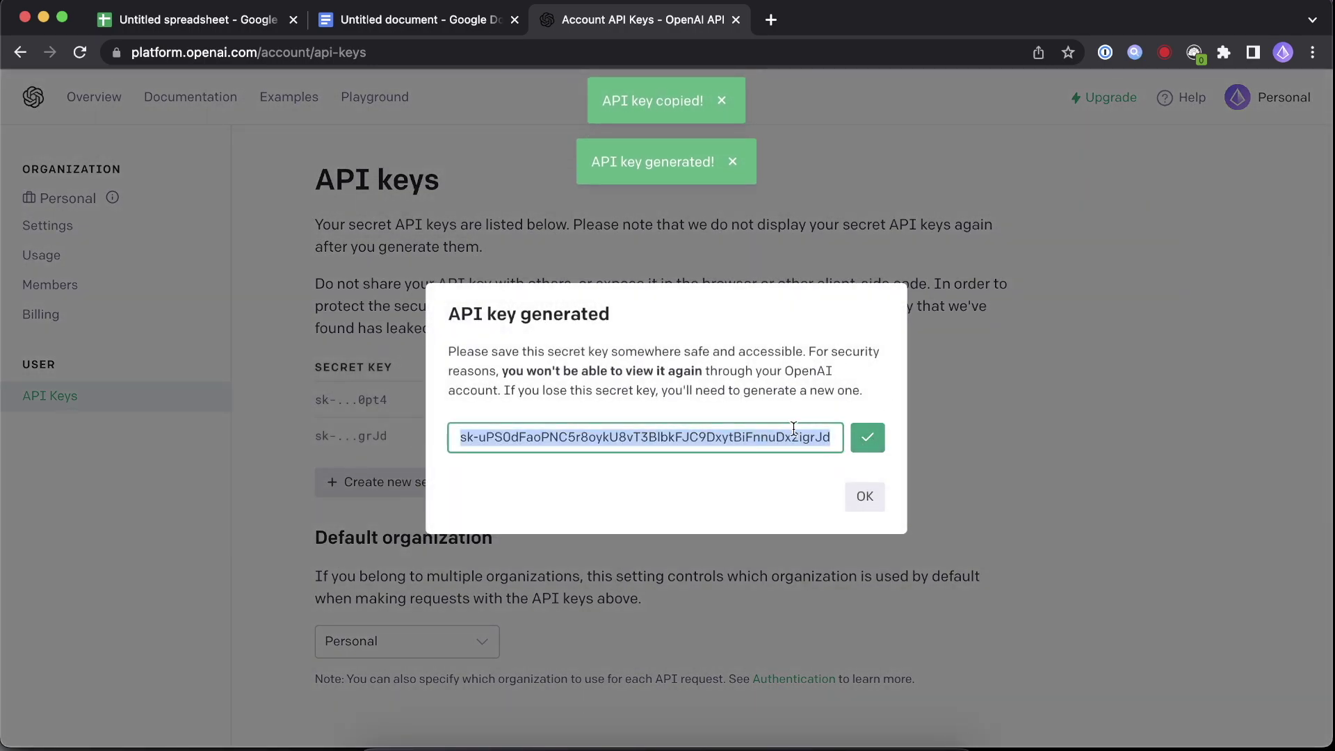
key(super+1)
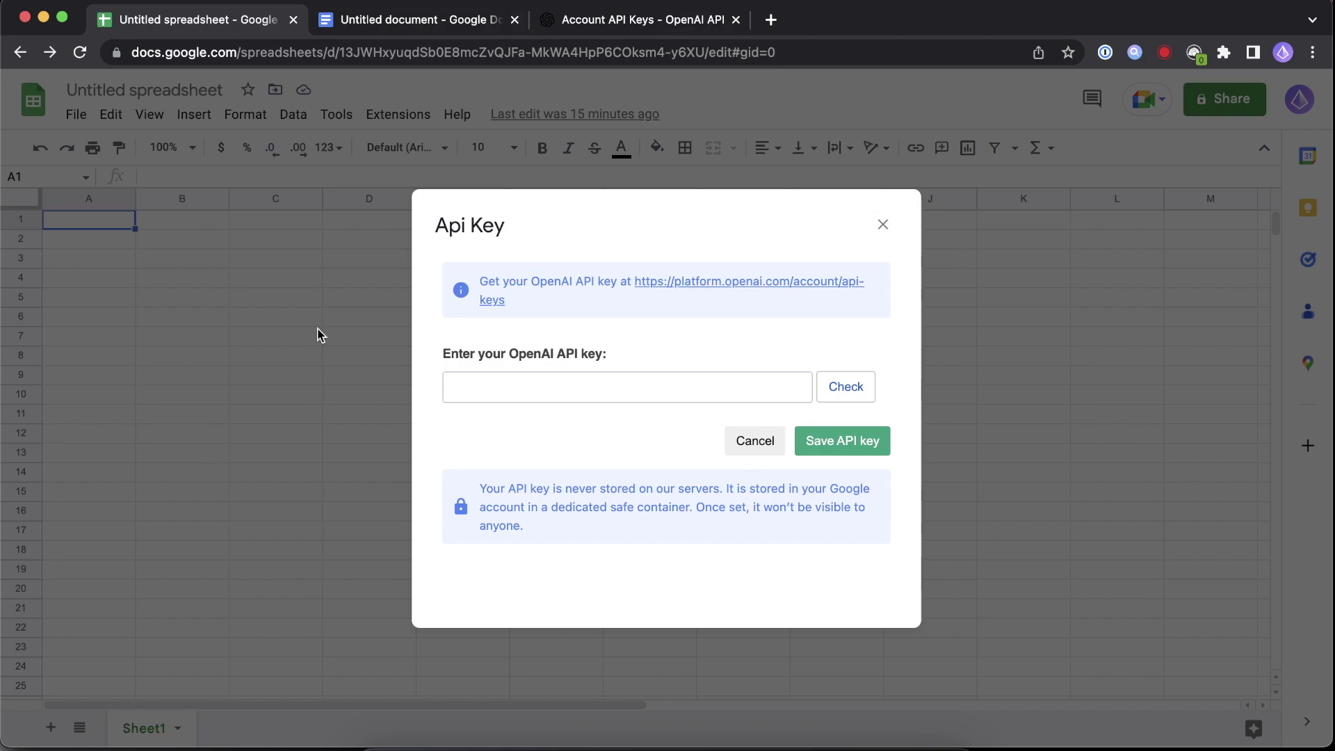
- Paste the copied key into the Api Key field and check it, showing the expired-trial warning
click(539, 397)
key(super+v)
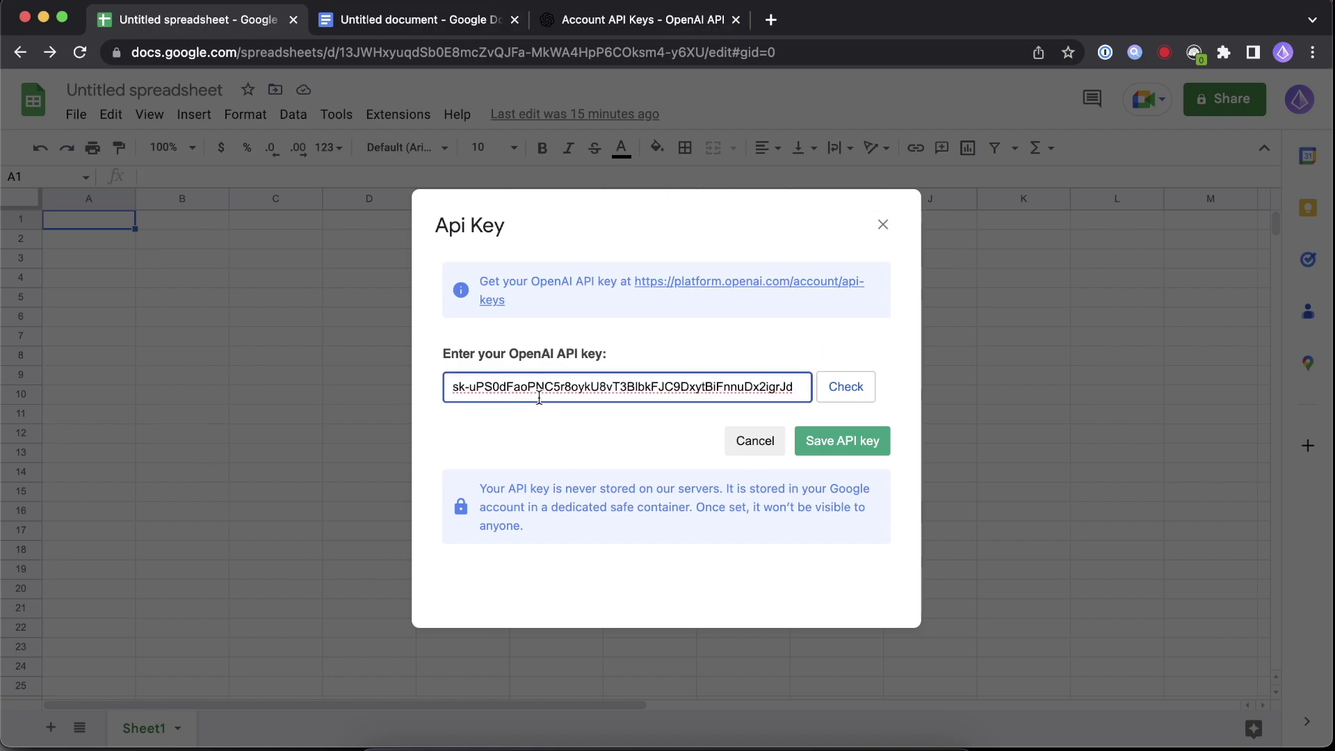
click(903, 385)
click(861, 390)
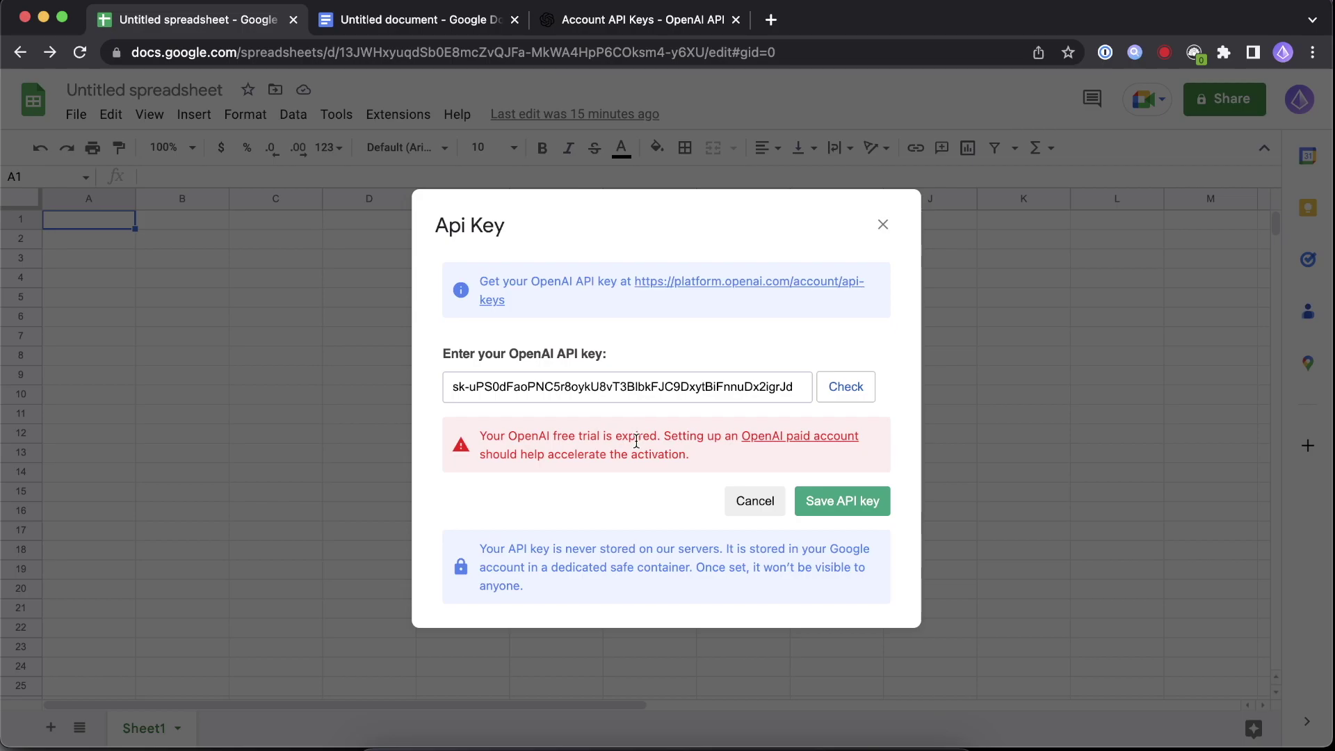
- Set up a pay-as-you-go paid OpenAI account as an individual
click(762, 436)
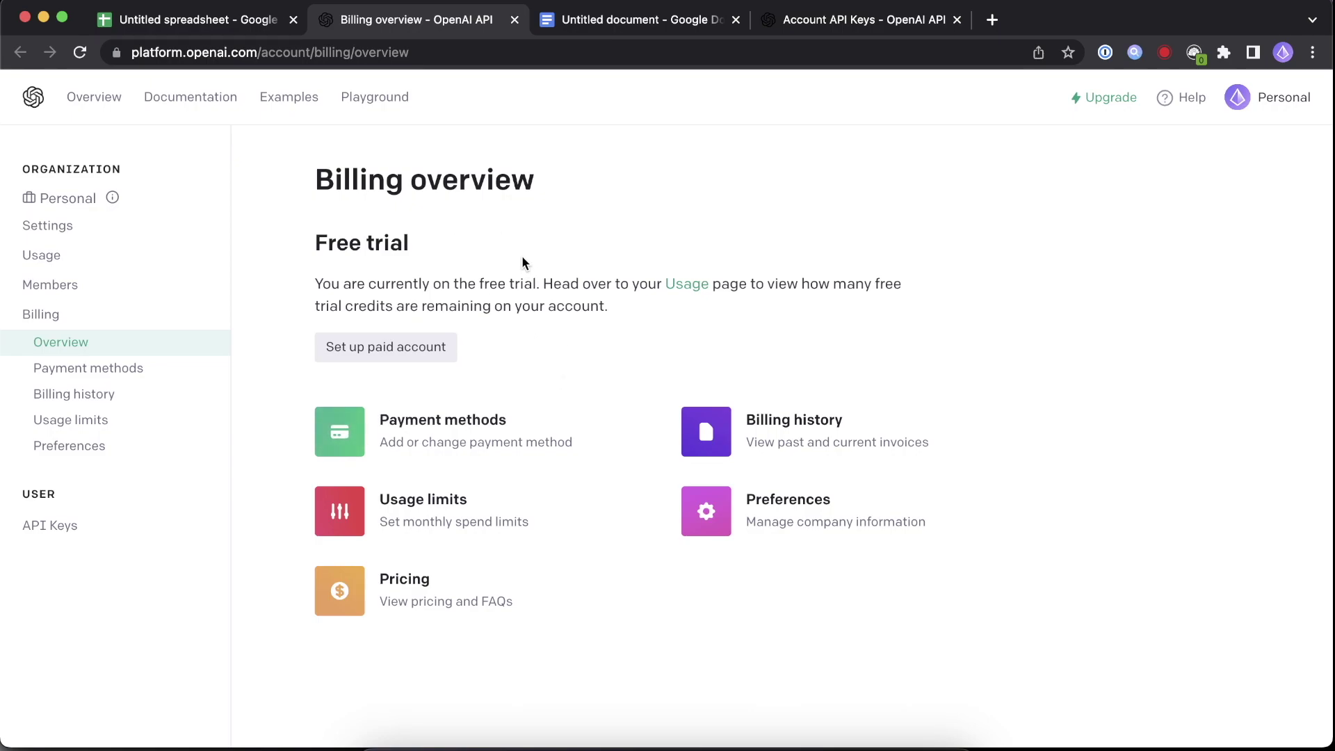
click(383, 356)
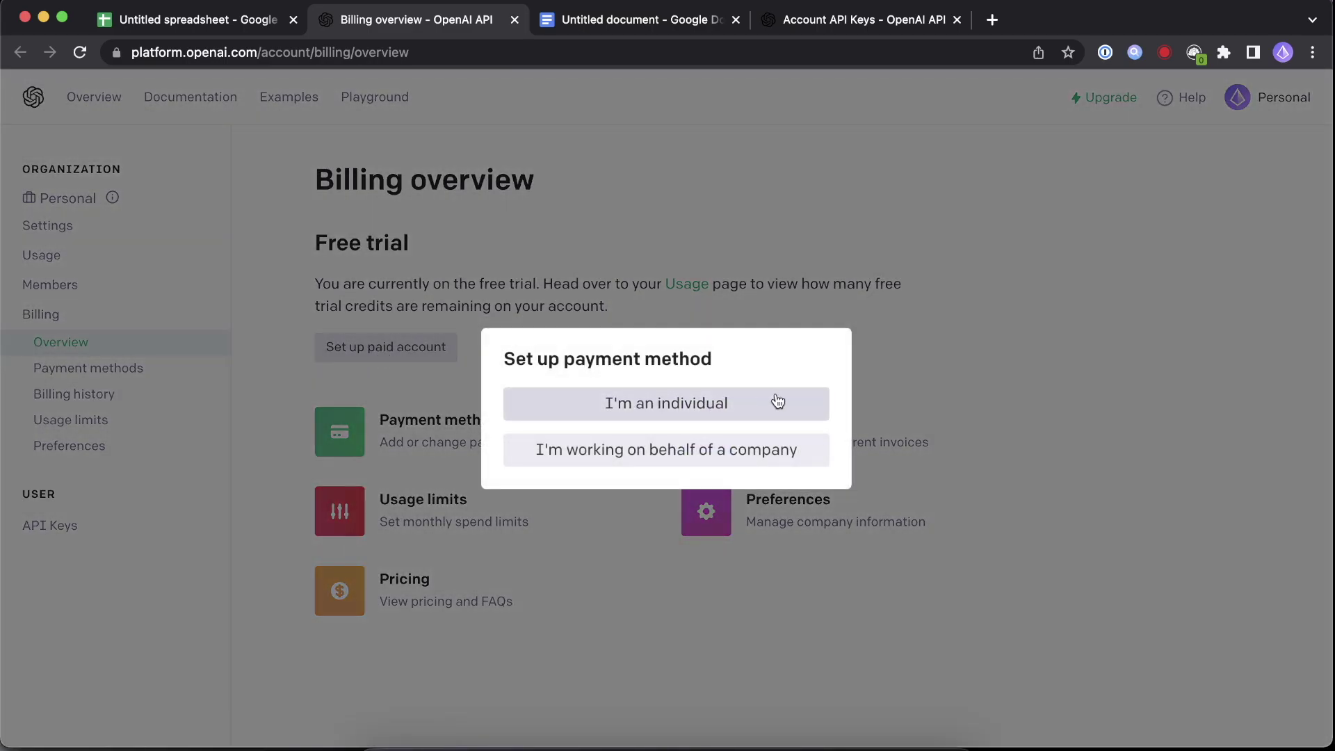
click(778, 403)
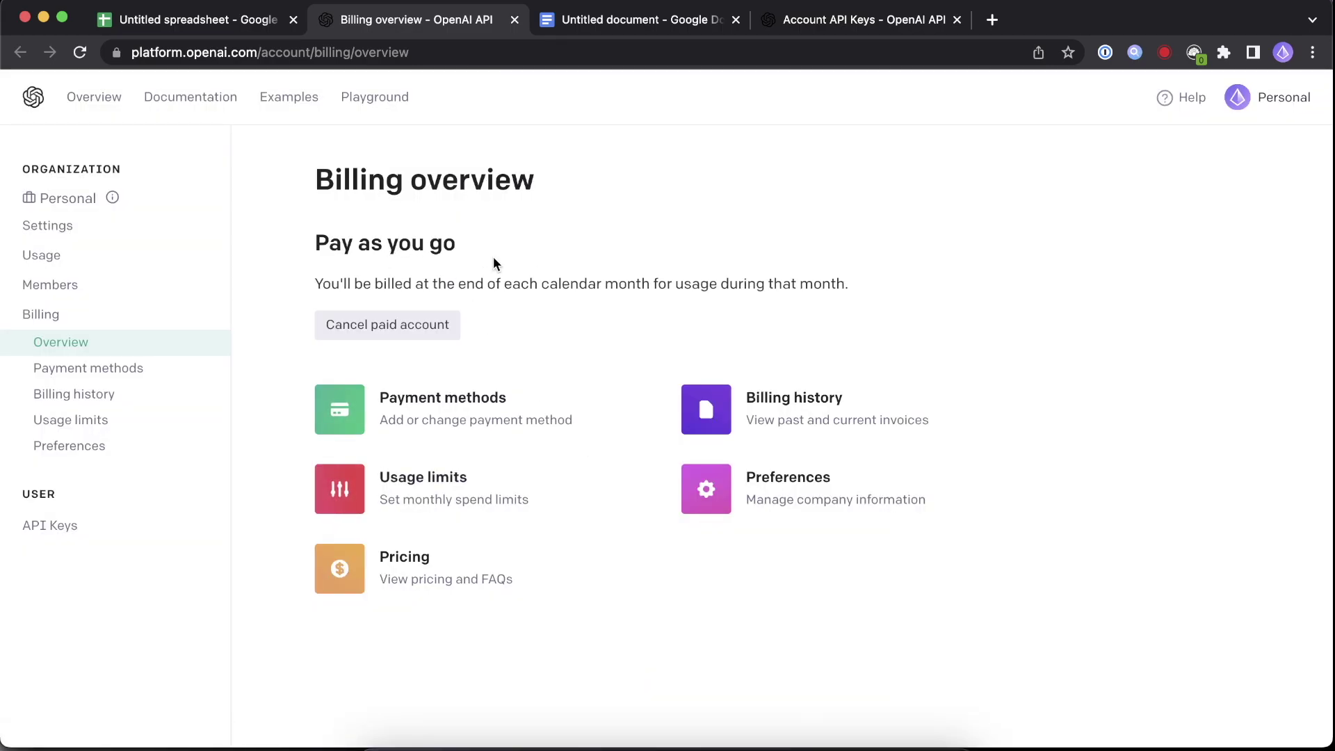
drag(487, 243, 306, 244)
click(442, 240)
drag(774, 277, 508, 274)
click(636, 286)
- Revoke the earlier secret key, create and copy a fresh one, and return to the spreadsheet
click(34, 539)
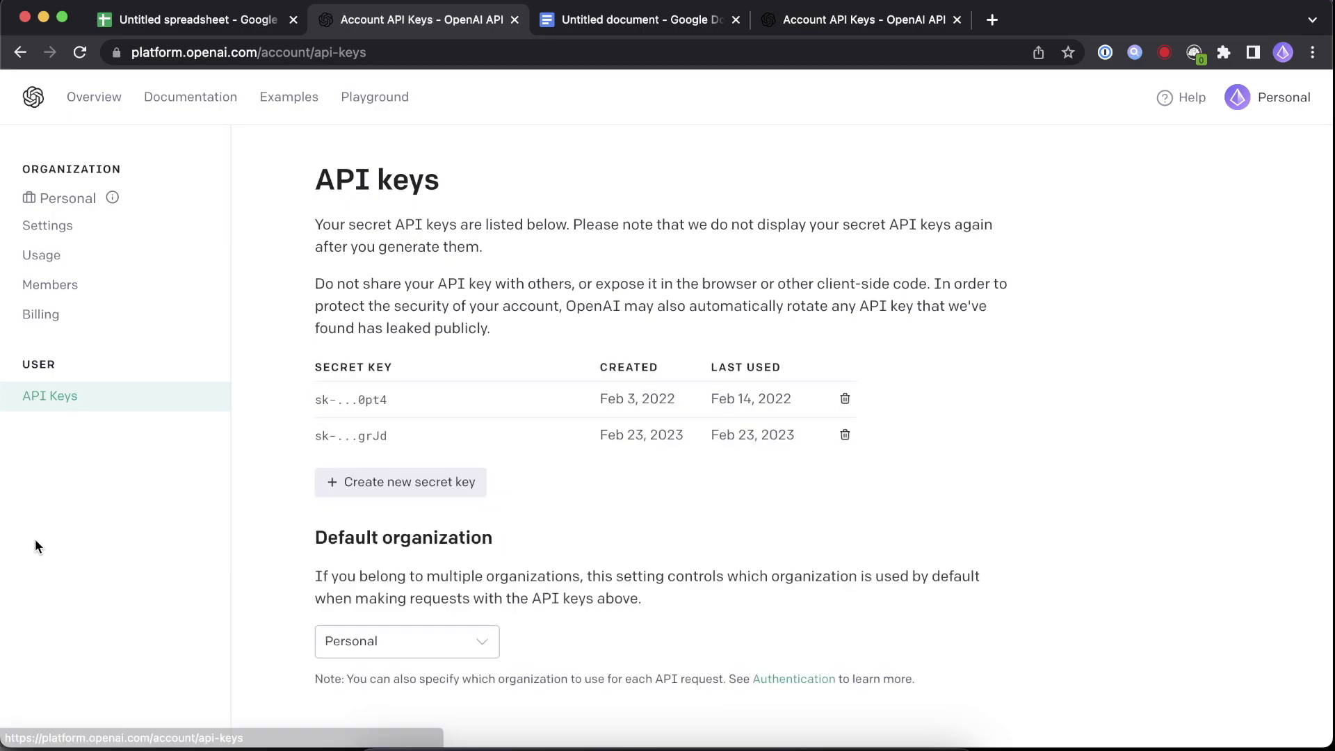
click(844, 436)
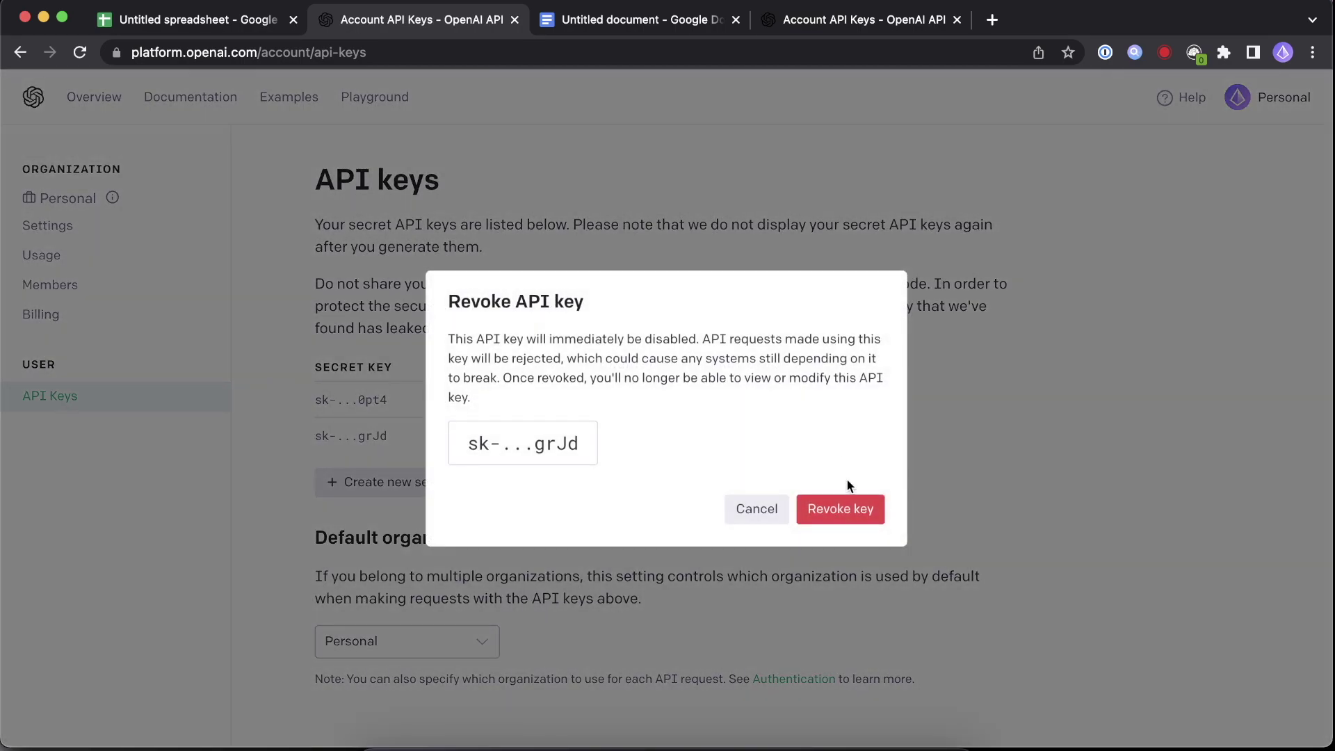
click(852, 509)
click(419, 449)
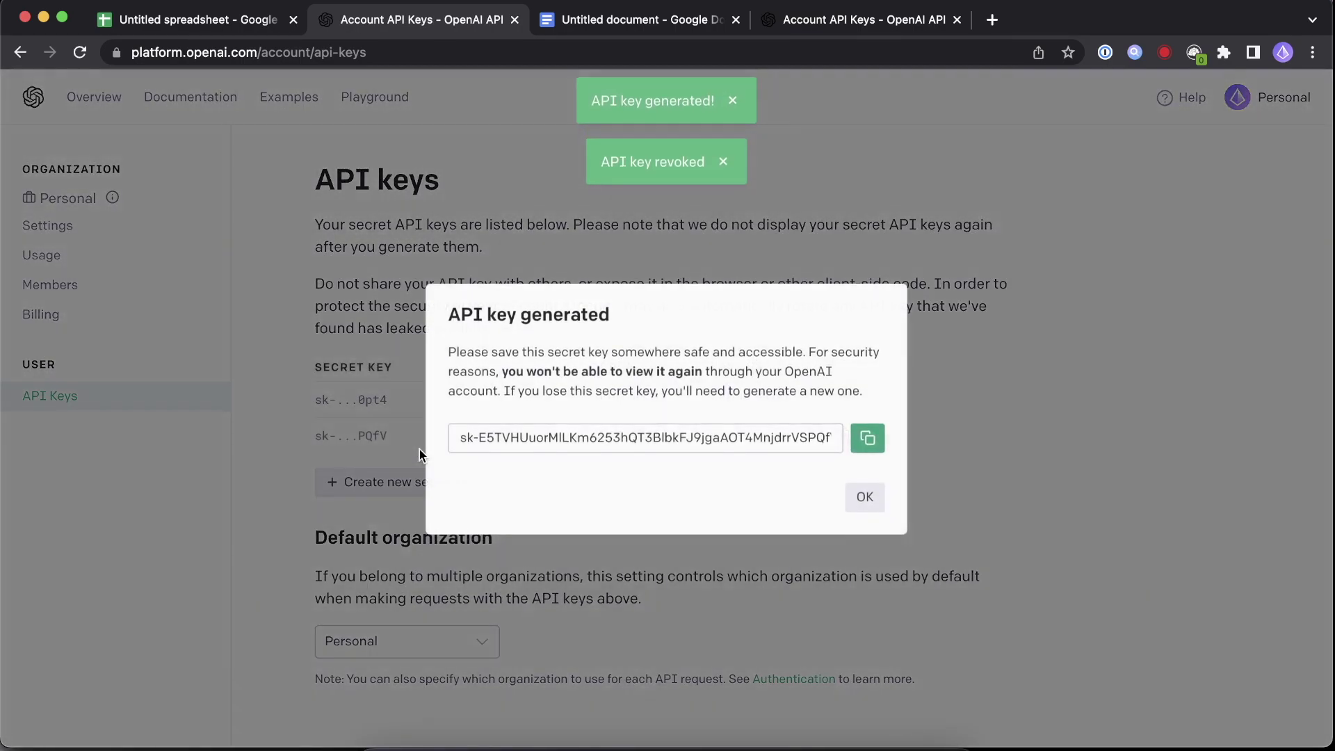
click(867, 438)
click(143, 19)
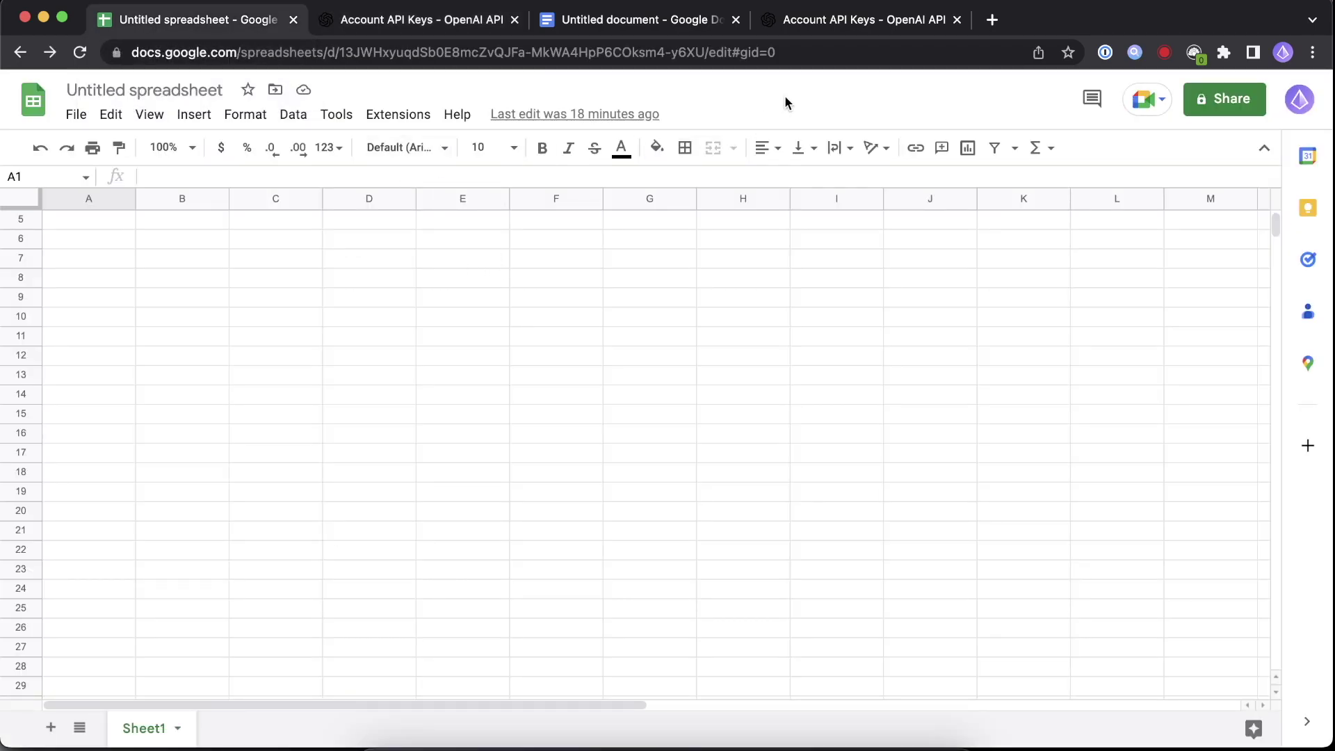
- Reload the spreadsheet and reopen the GPT add-on's API key dialog
key(super+r)
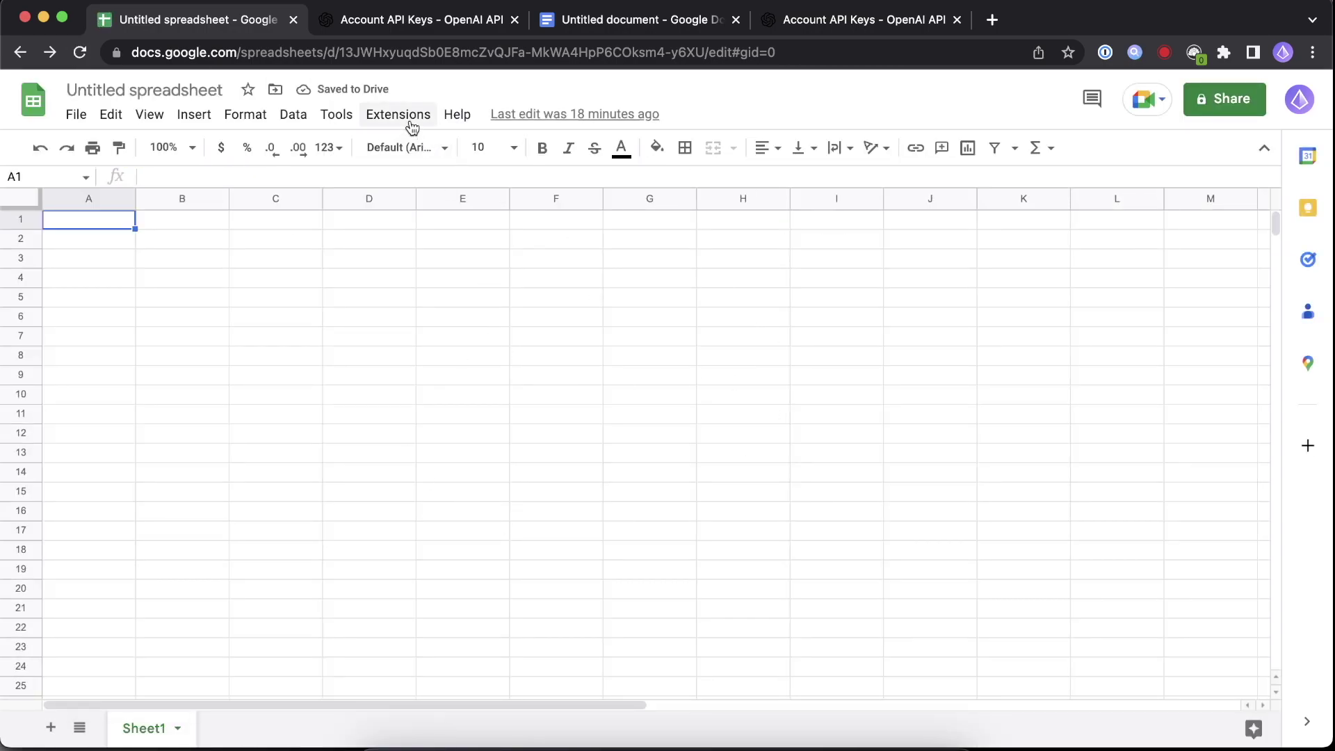
click(411, 124)
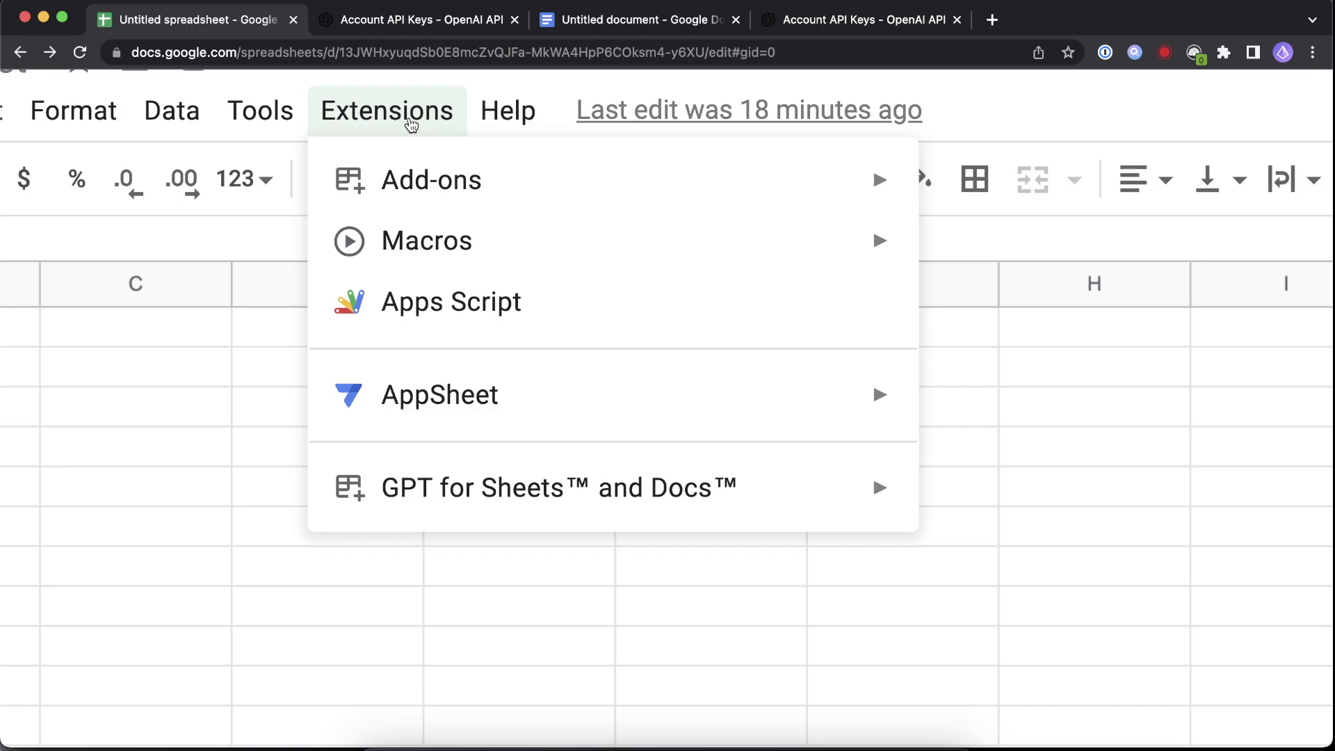
mouse_move(531, 492)
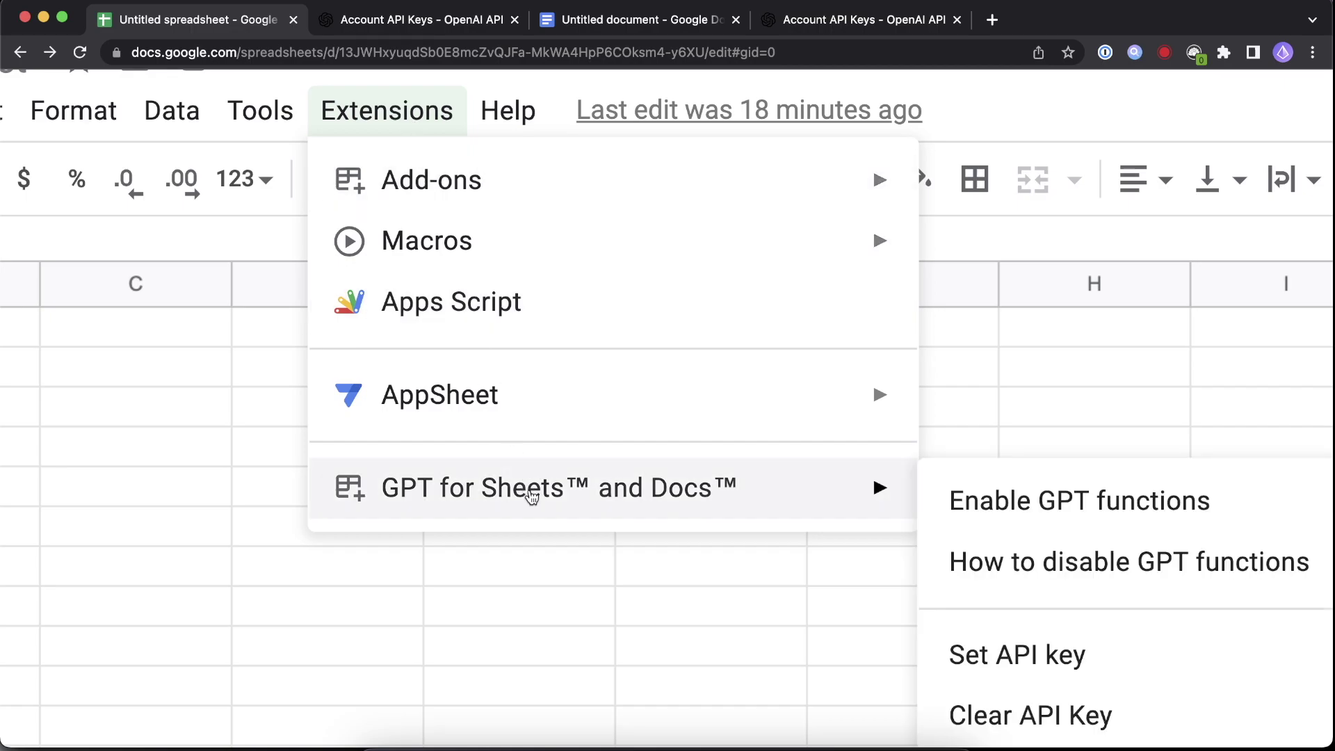
click(1041, 654)
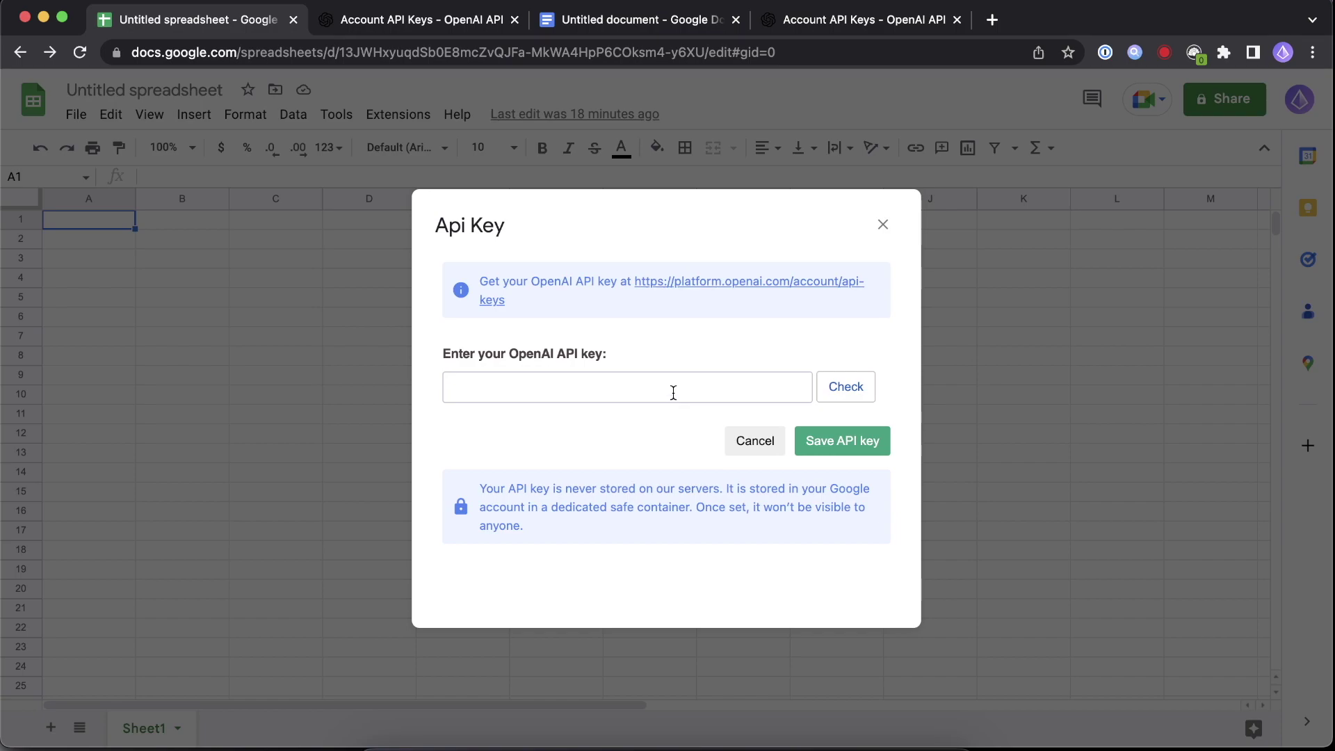
- Paste the fresh OpenAI key, confirm it checks as valid, and save it
click(673, 391)
key(super+v)
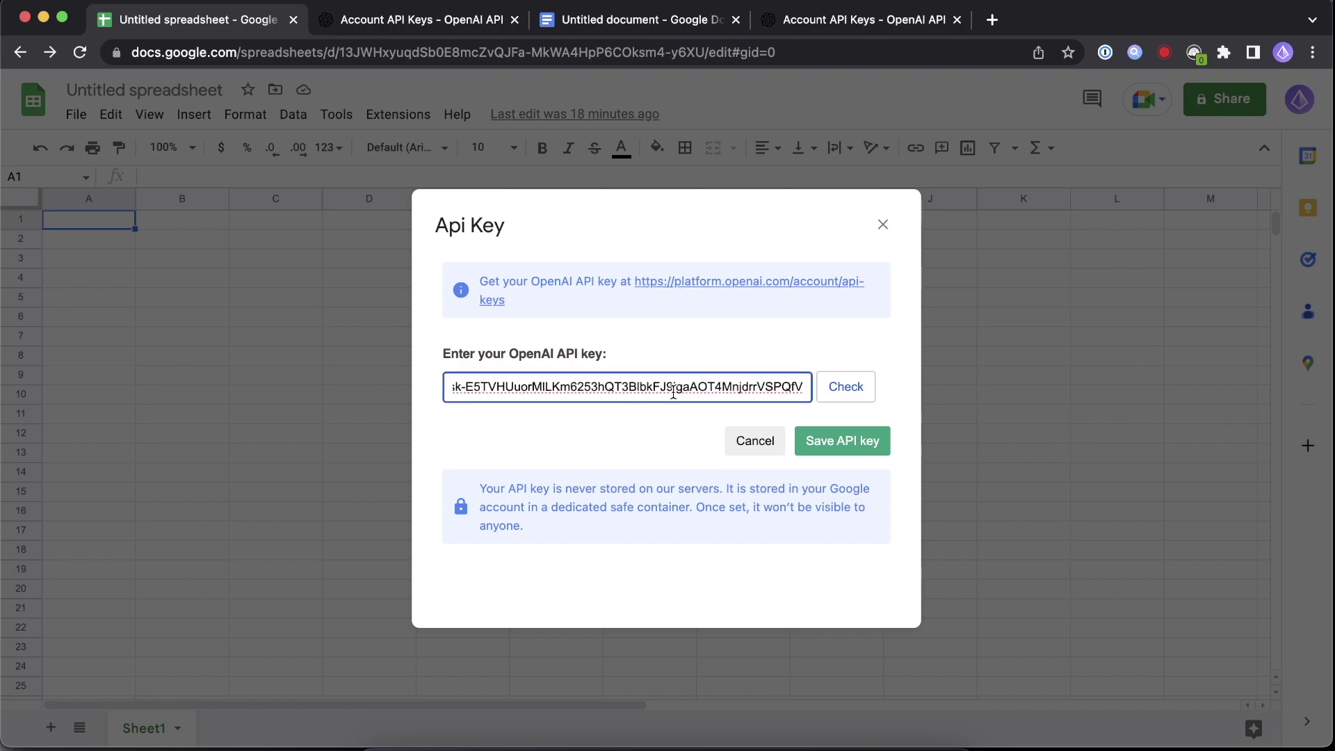
click(854, 386)
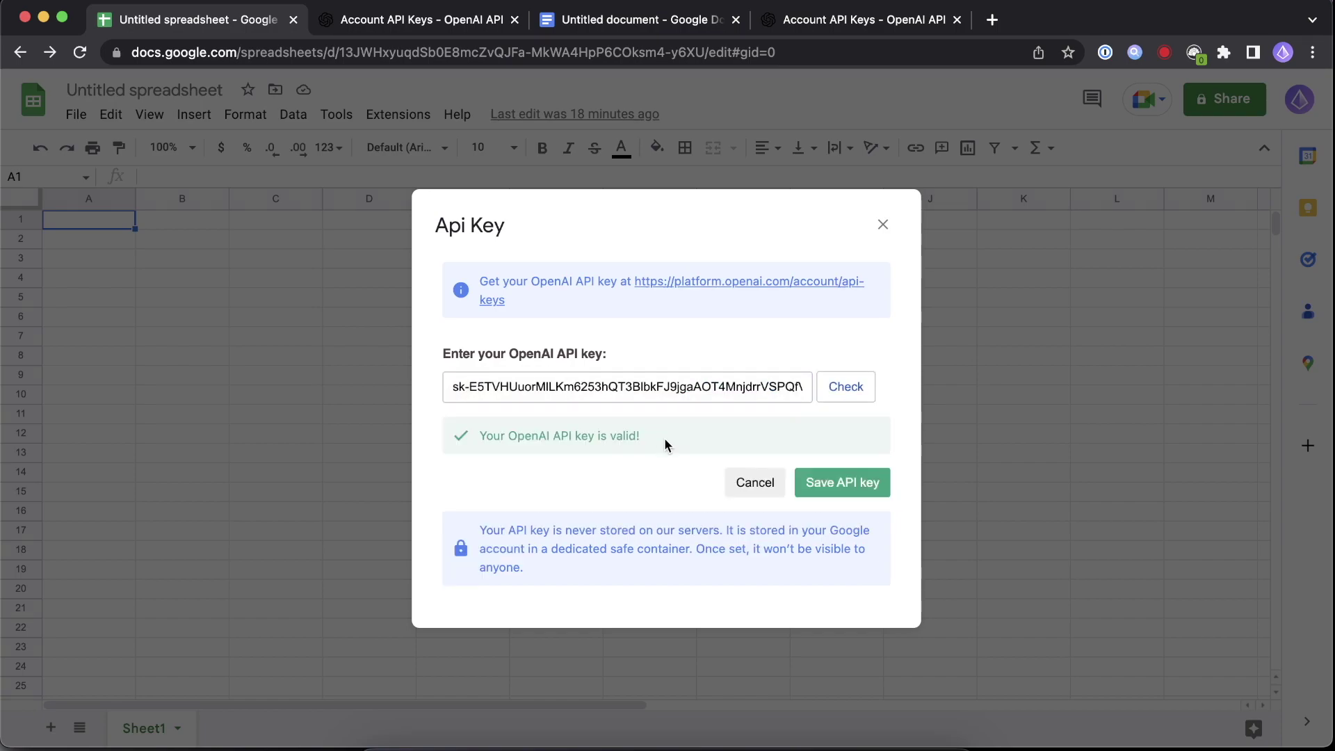
drag(665, 436, 474, 436)
click(683, 436)
drag(667, 428, 453, 431)
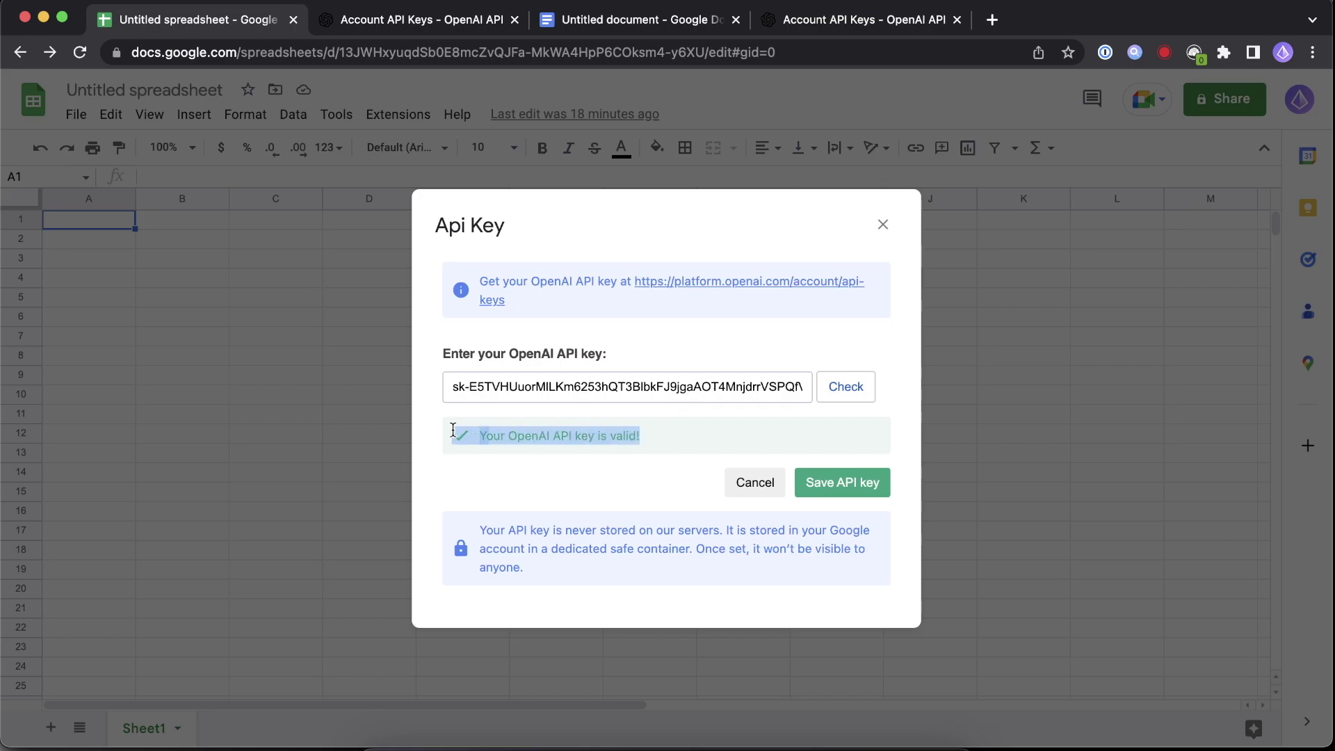
click(733, 461)
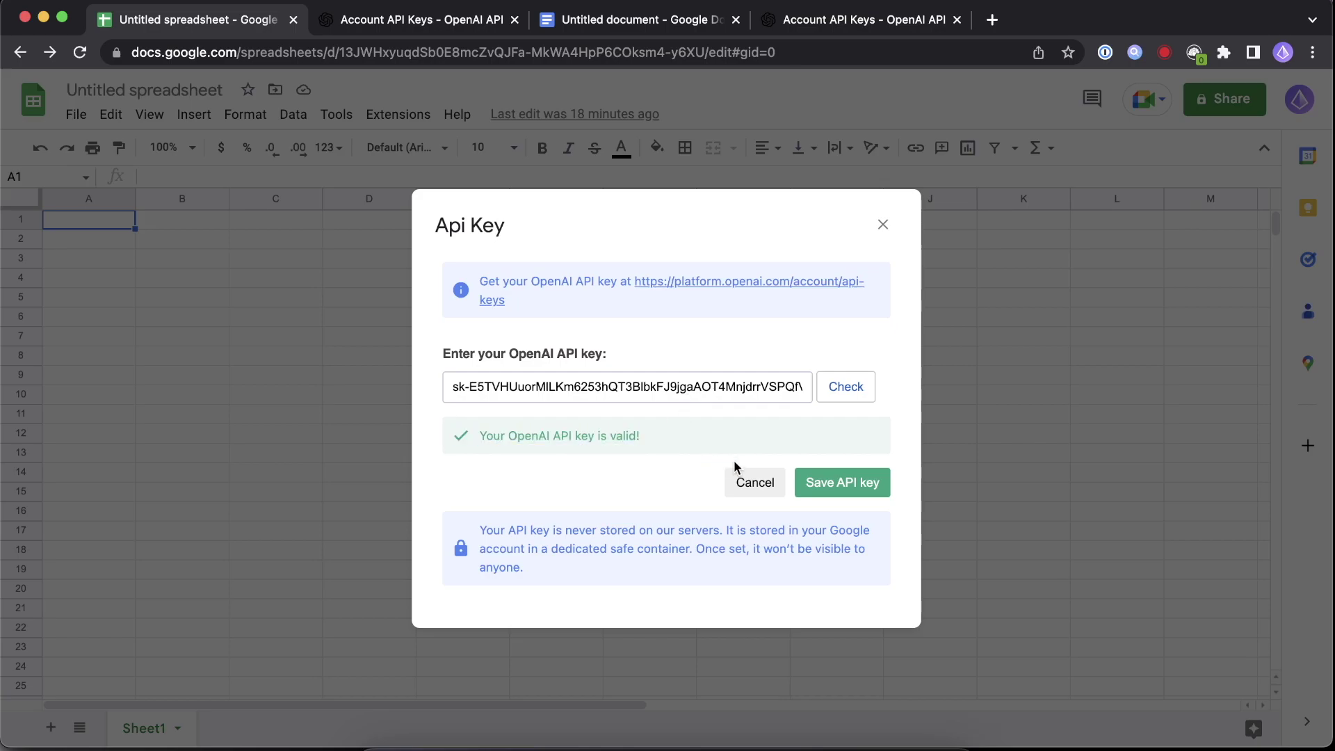
click(879, 486)
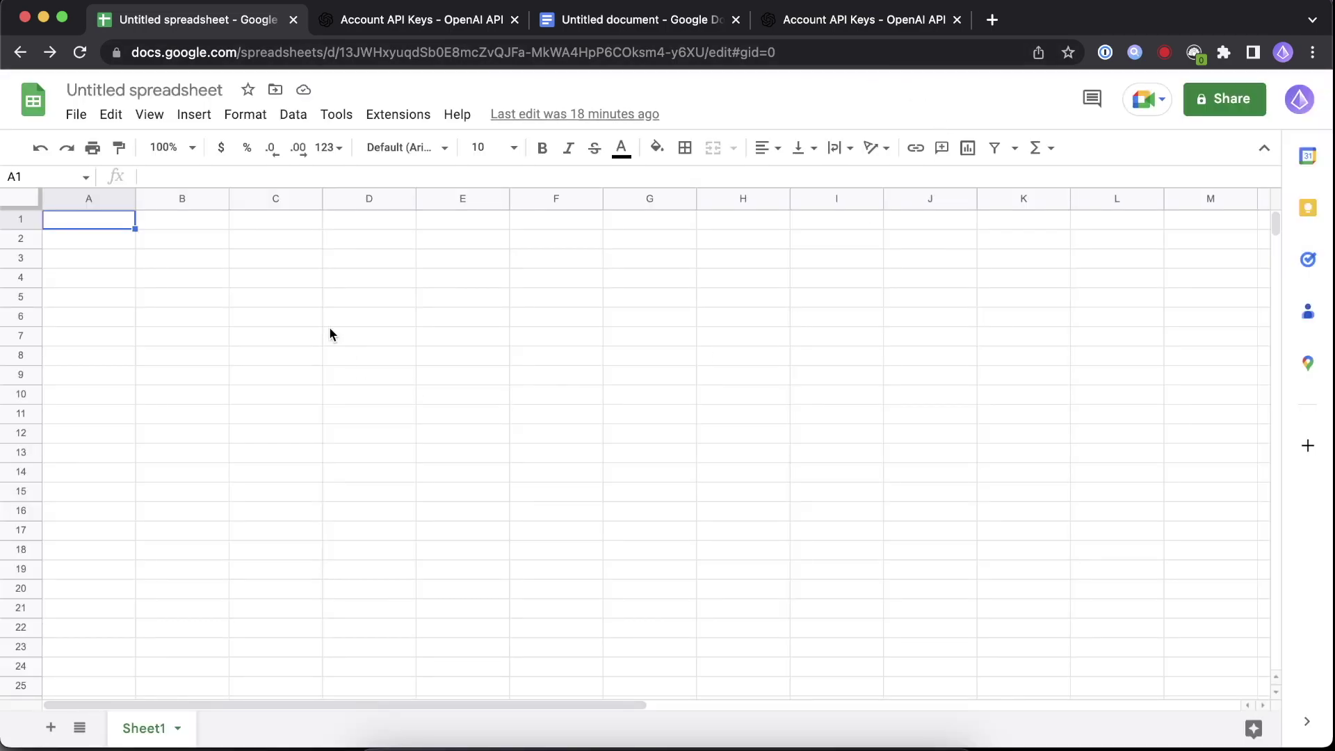
- Choose Enable GPT functions from the GPT for Sheets and Docs extension menu
scroll(418, 117, up, 5)
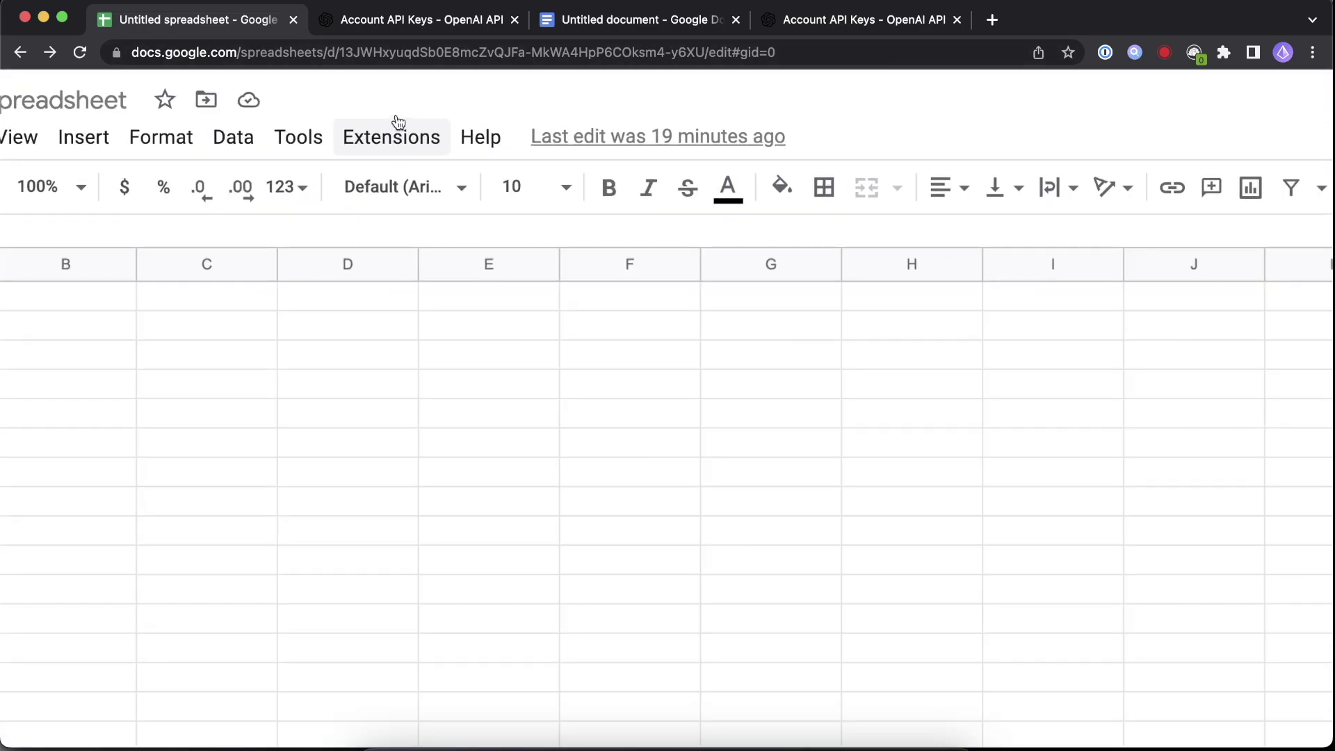
click(409, 117)
mouse_move(462, 426)
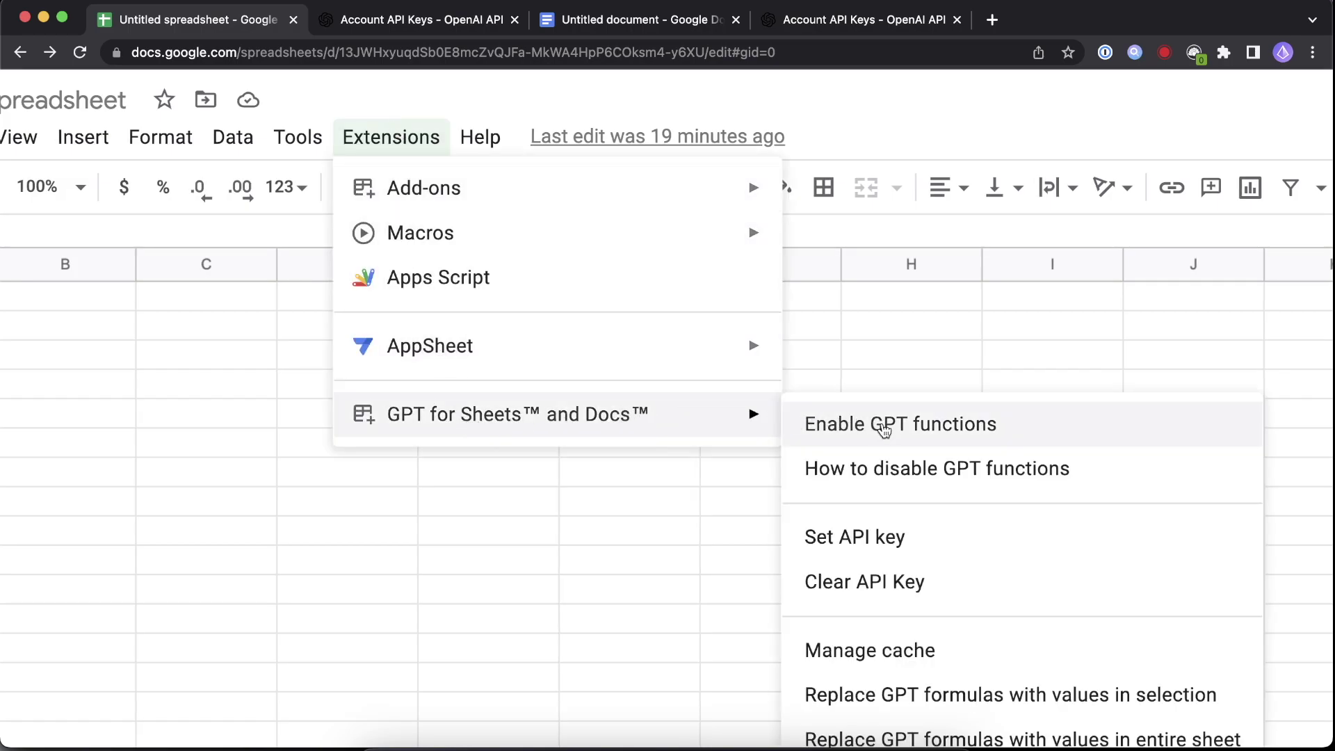
click(1036, 427)
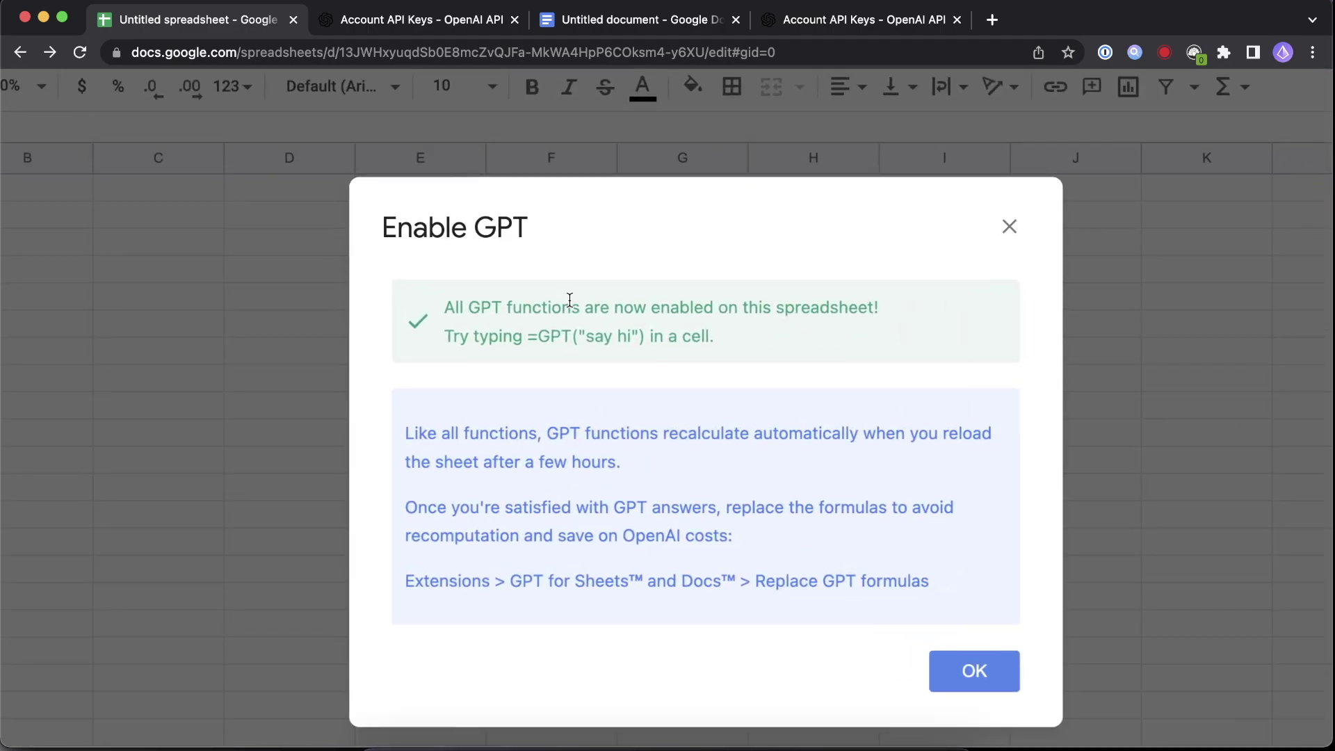
- Review the functions-enabled message and its suggested say-hi formula, then dismiss it with OK
drag(445, 306, 886, 315)
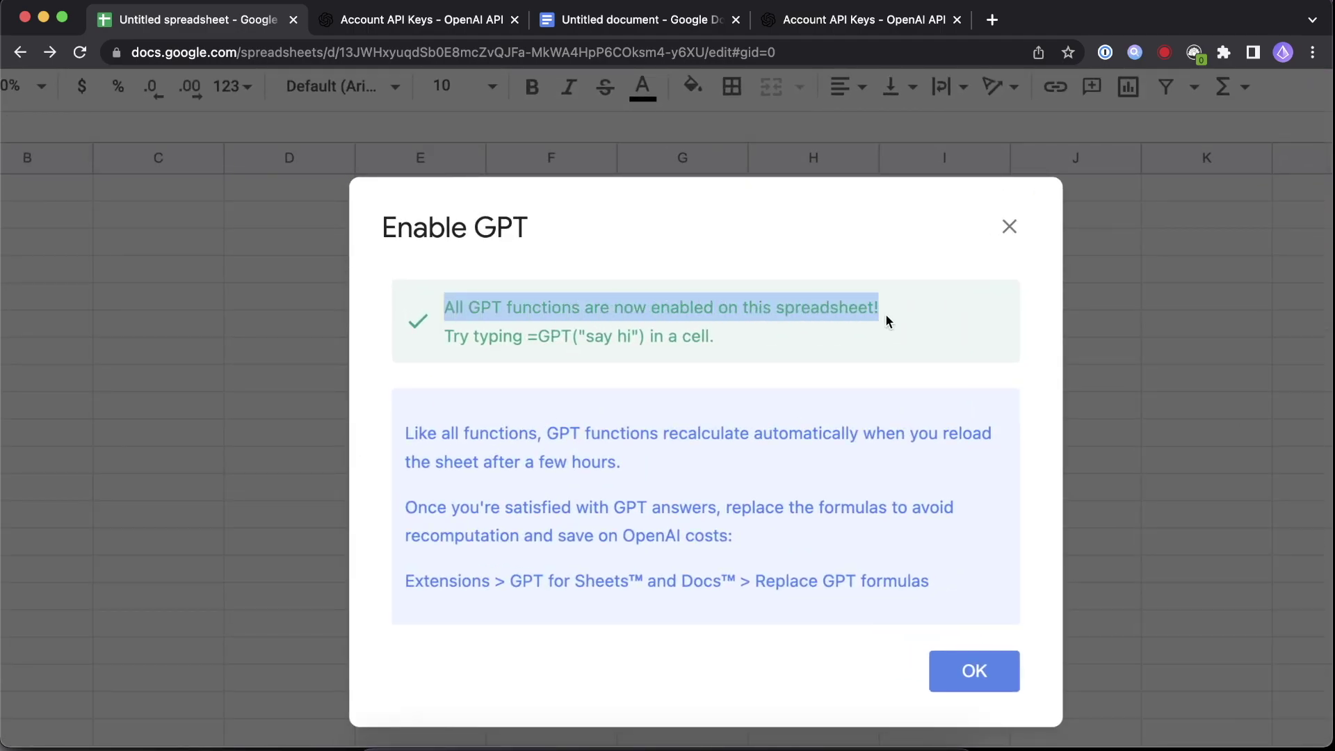
click(885, 314)
drag(459, 331, 602, 330)
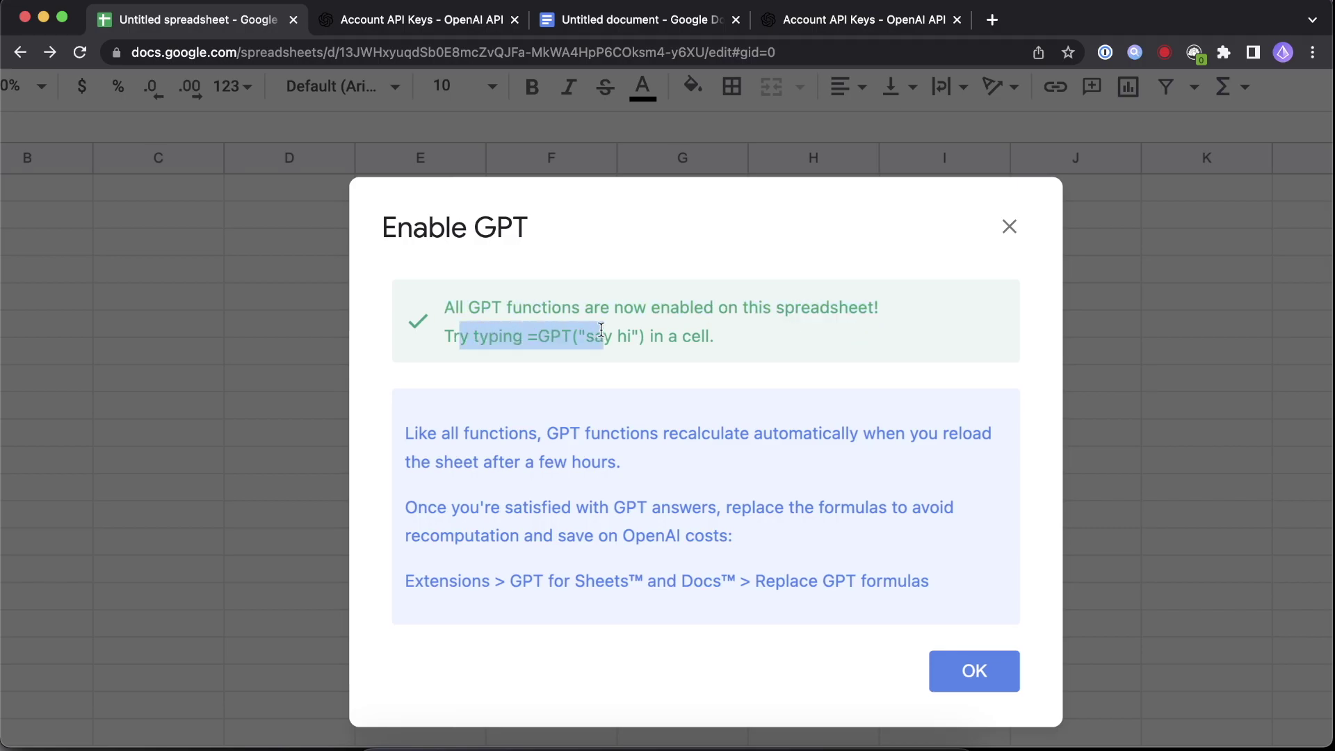
click(599, 331)
drag(716, 341, 480, 341)
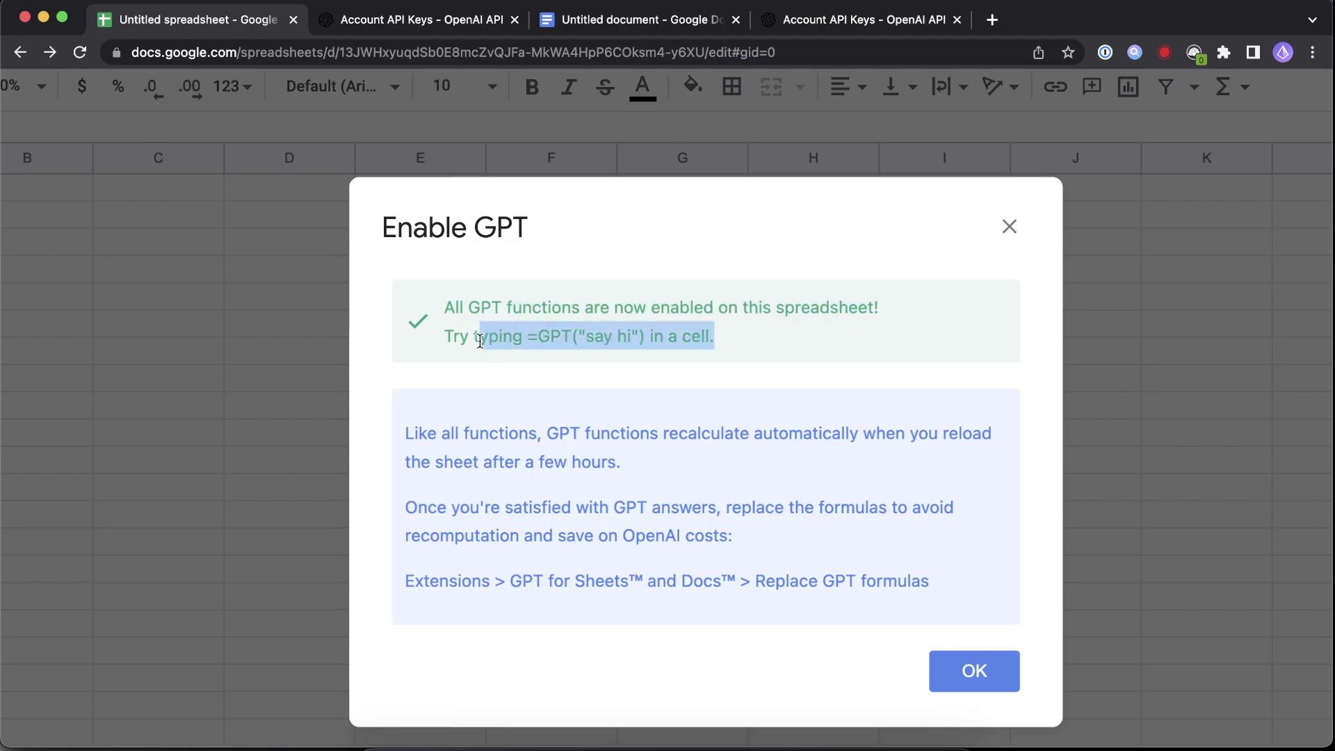
click(480, 341)
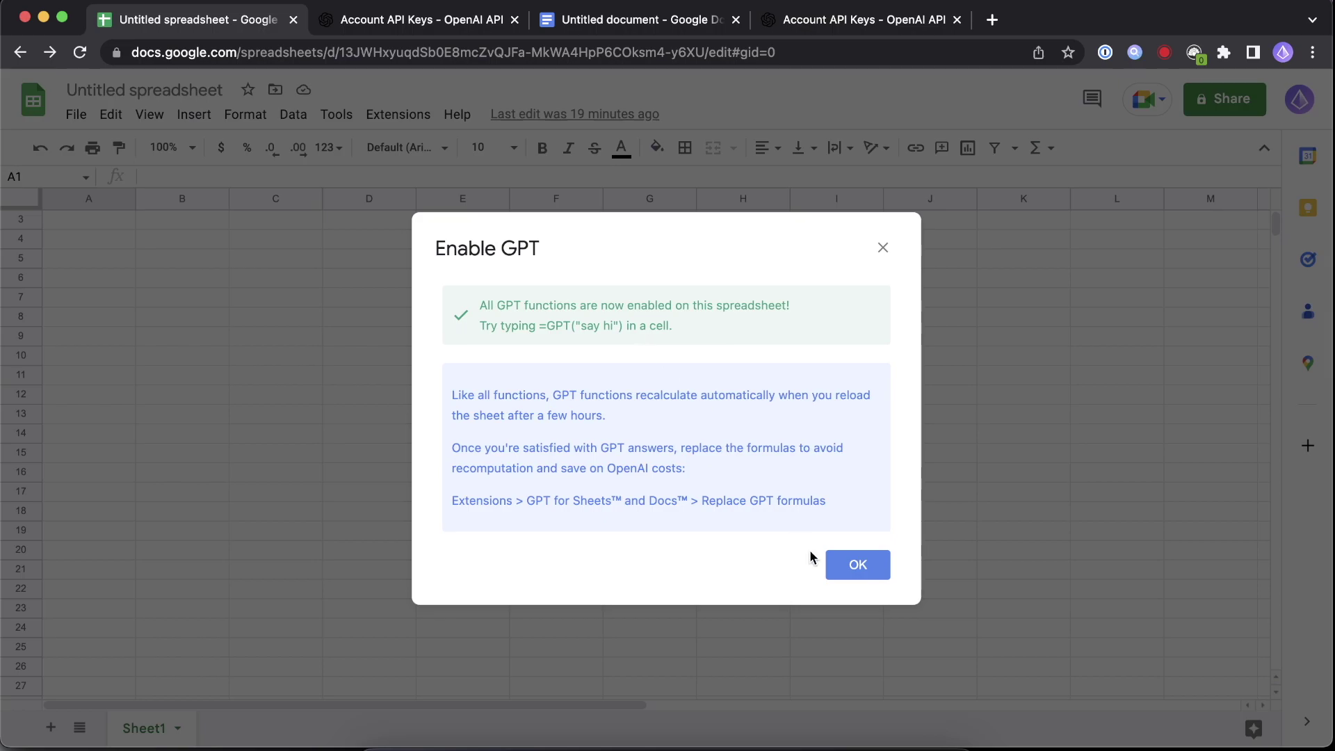
click(873, 575)
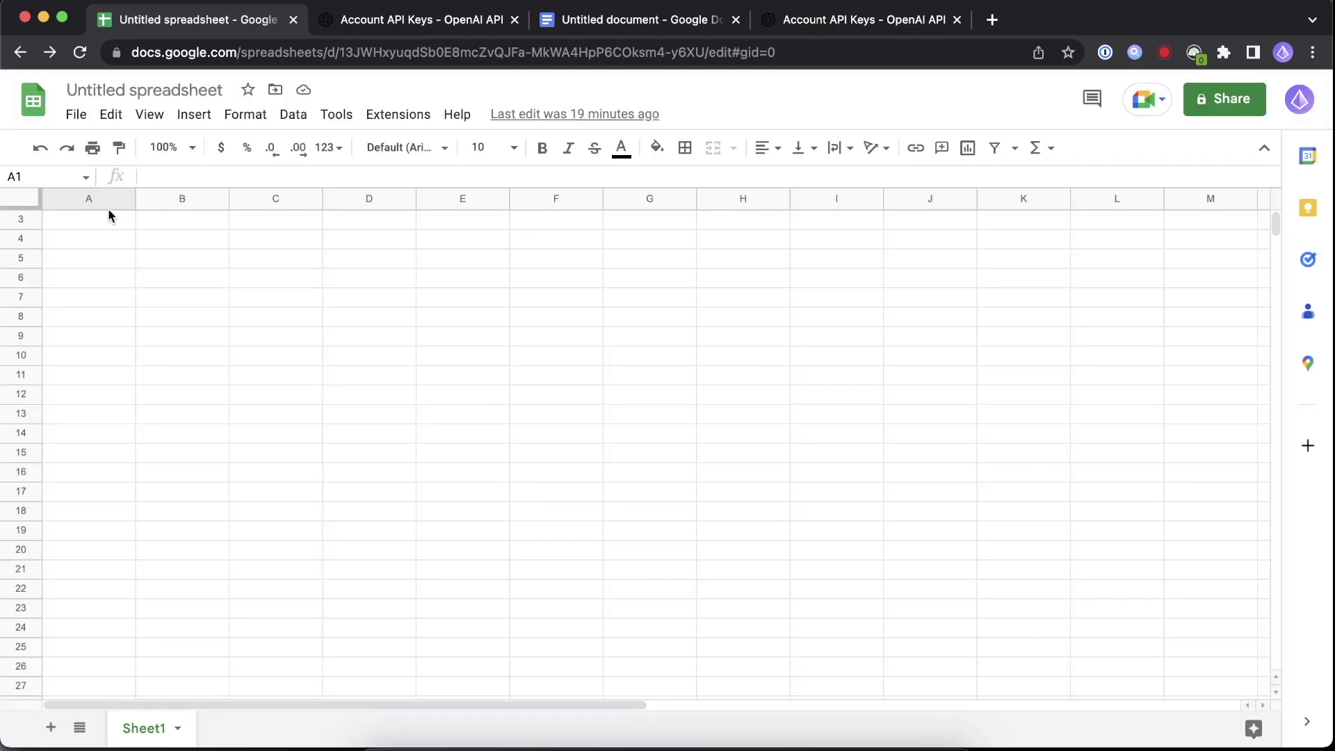
- Widen column A, enter =GPT("say hi") in A1, and confirm it returns 'Hi there!'
drag(136, 198, 360, 198)
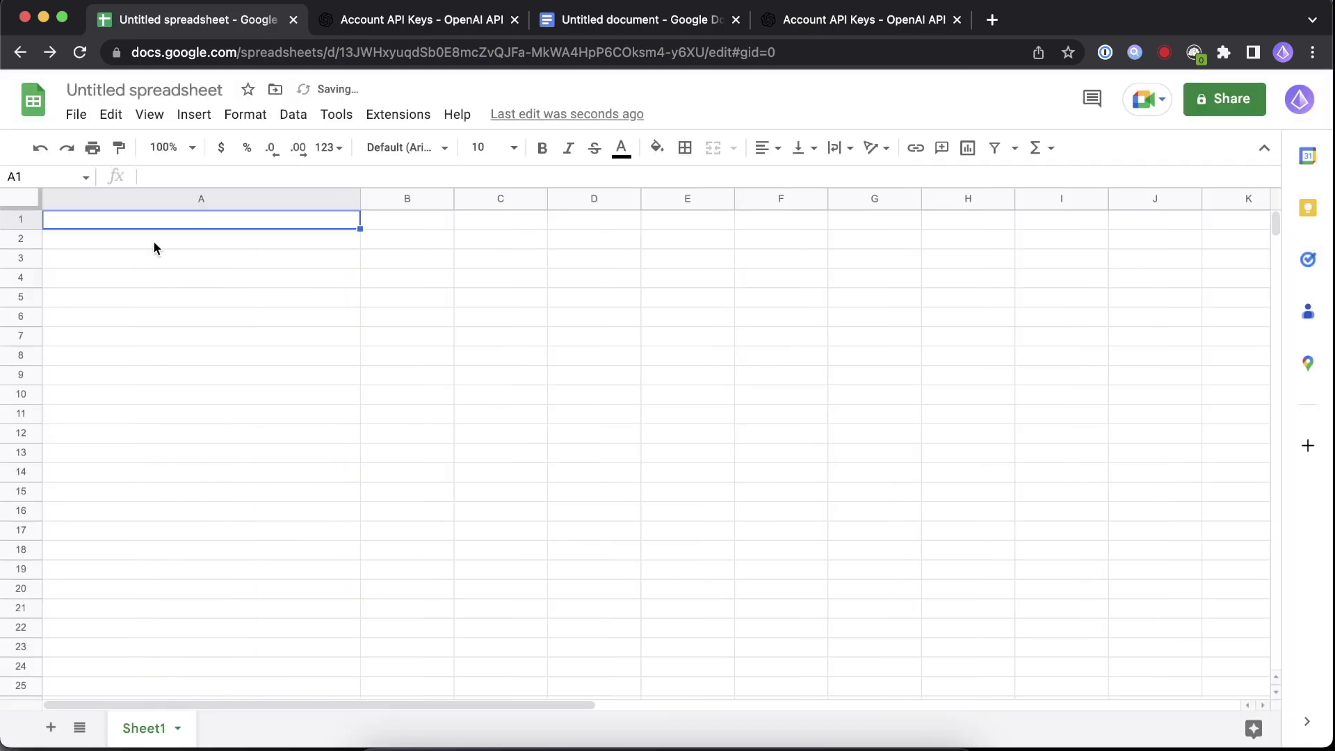
text(=G)
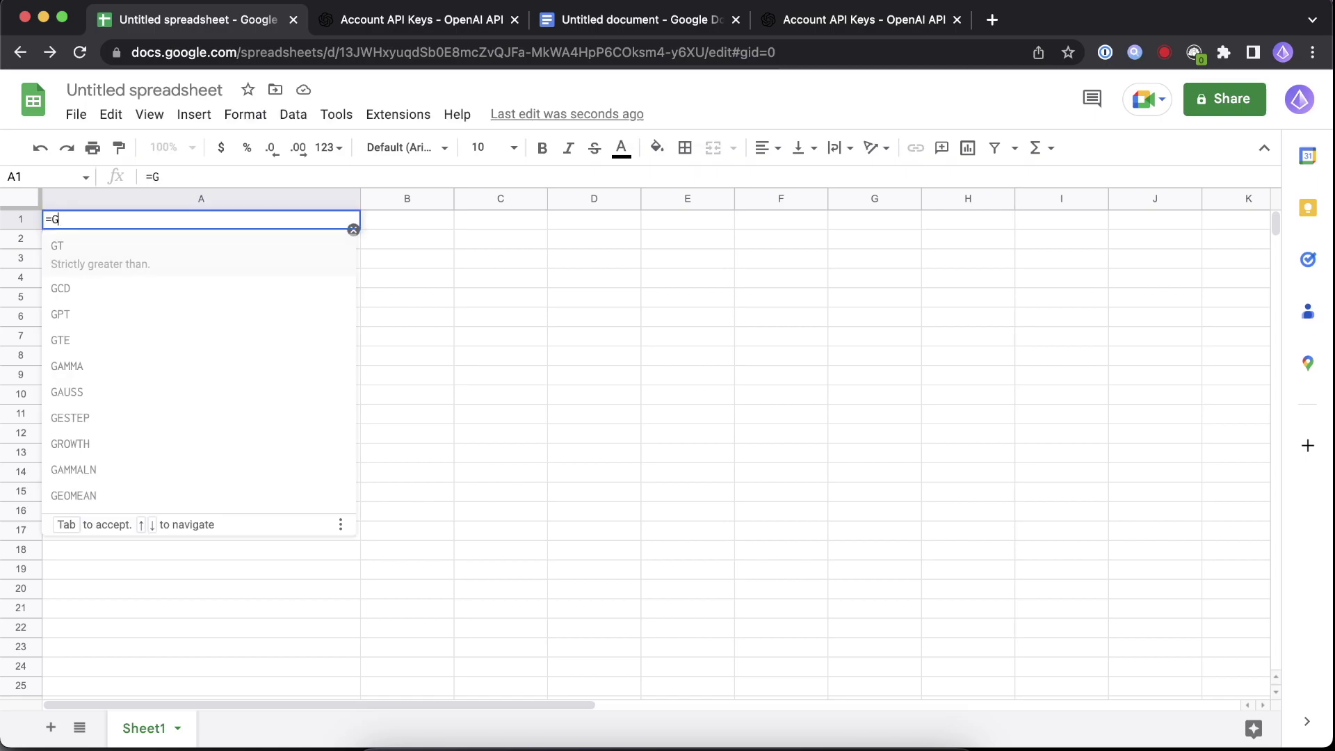
text(PT)
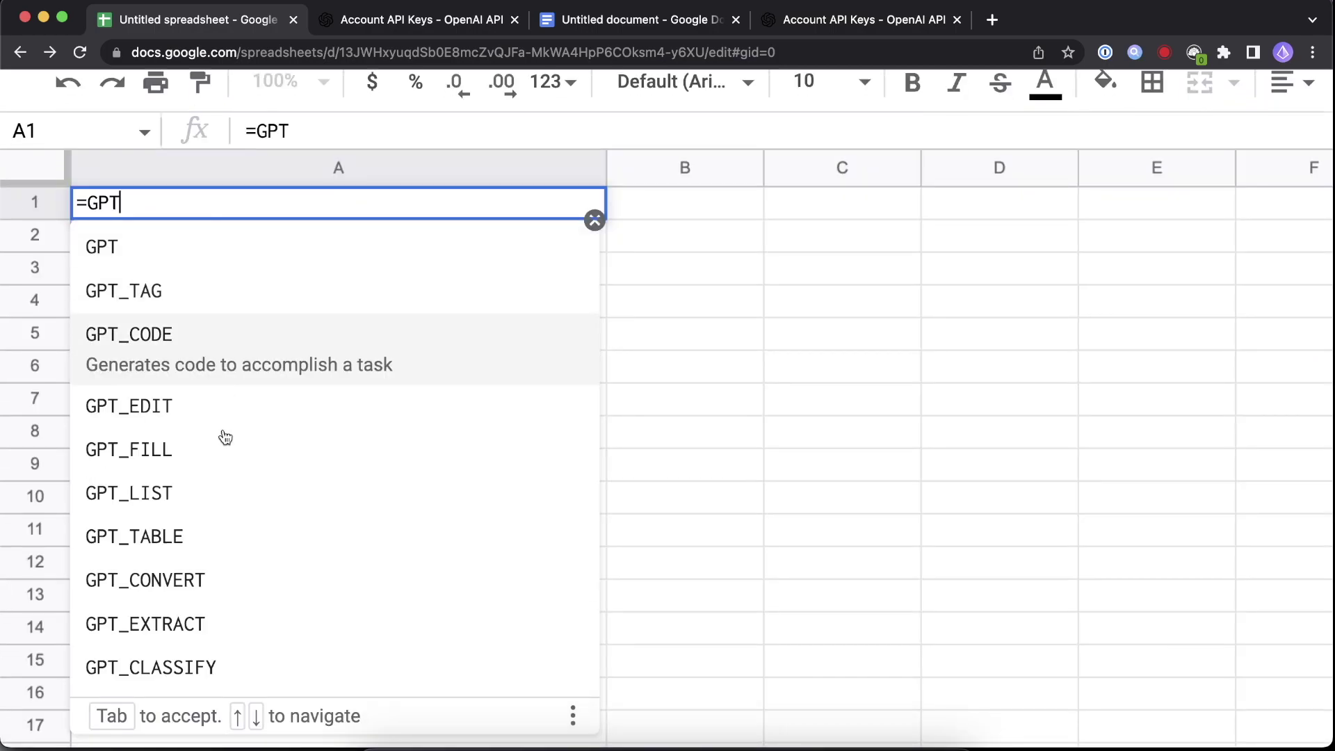
click(168, 262)
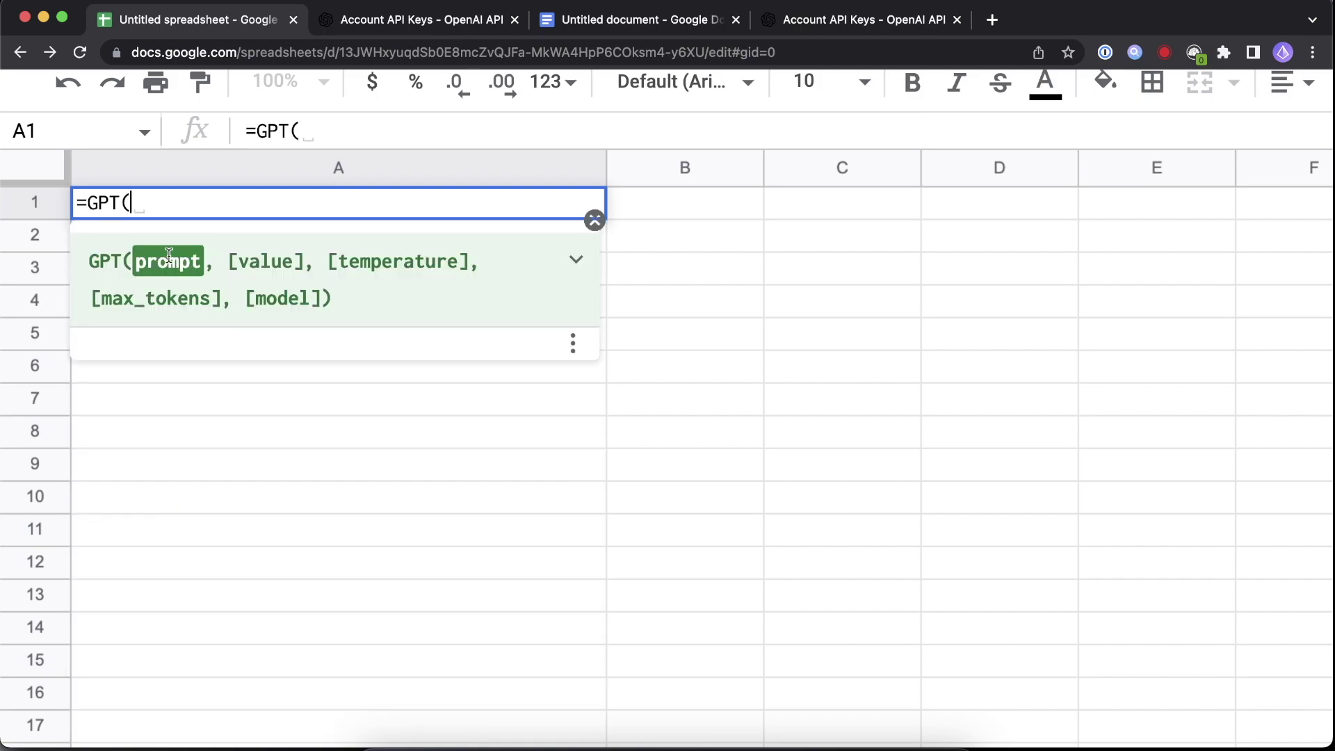
text("say hi"))
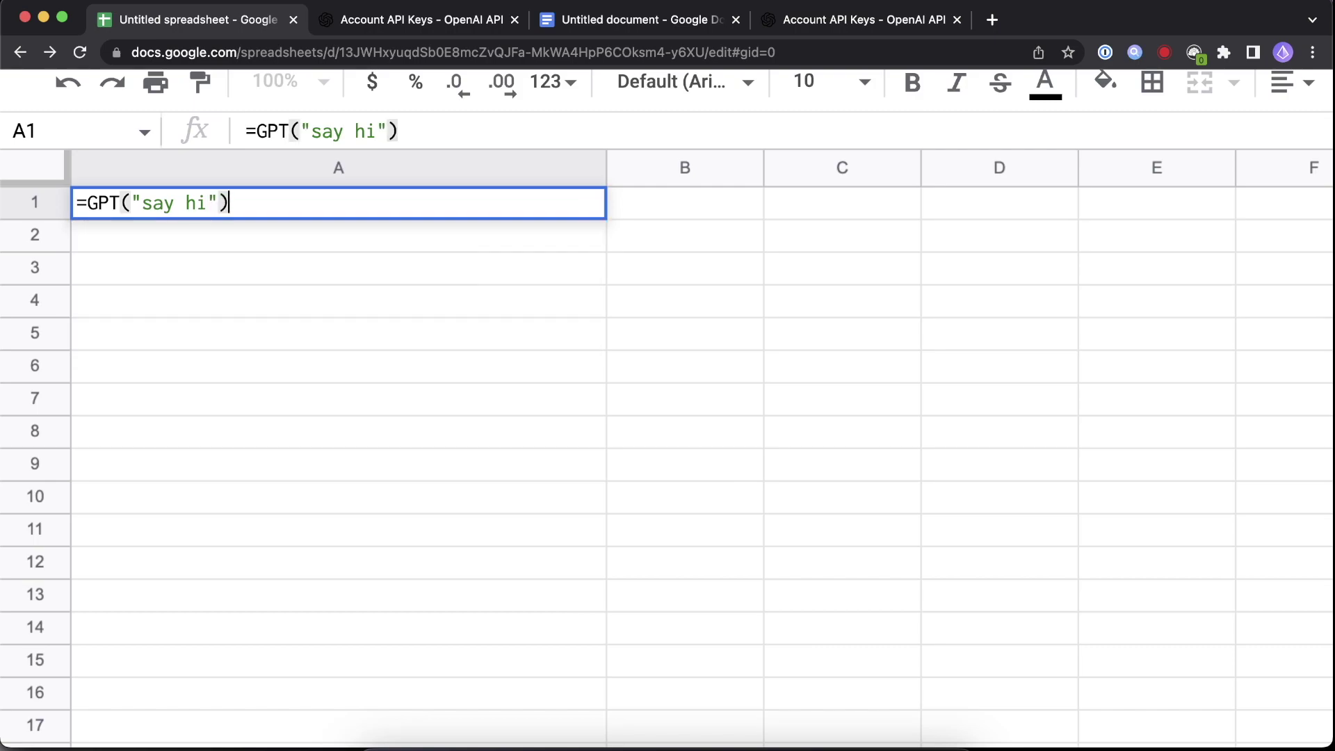
key(Return)
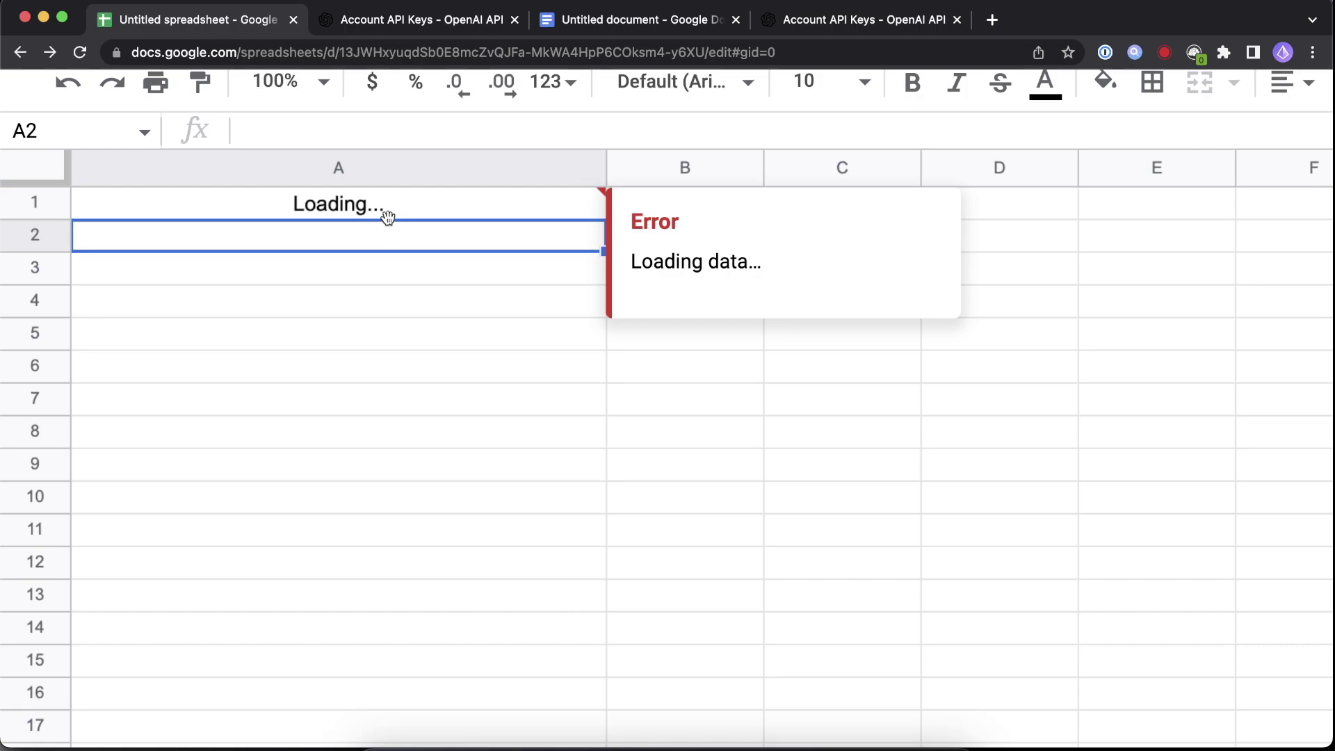
click(161, 203)
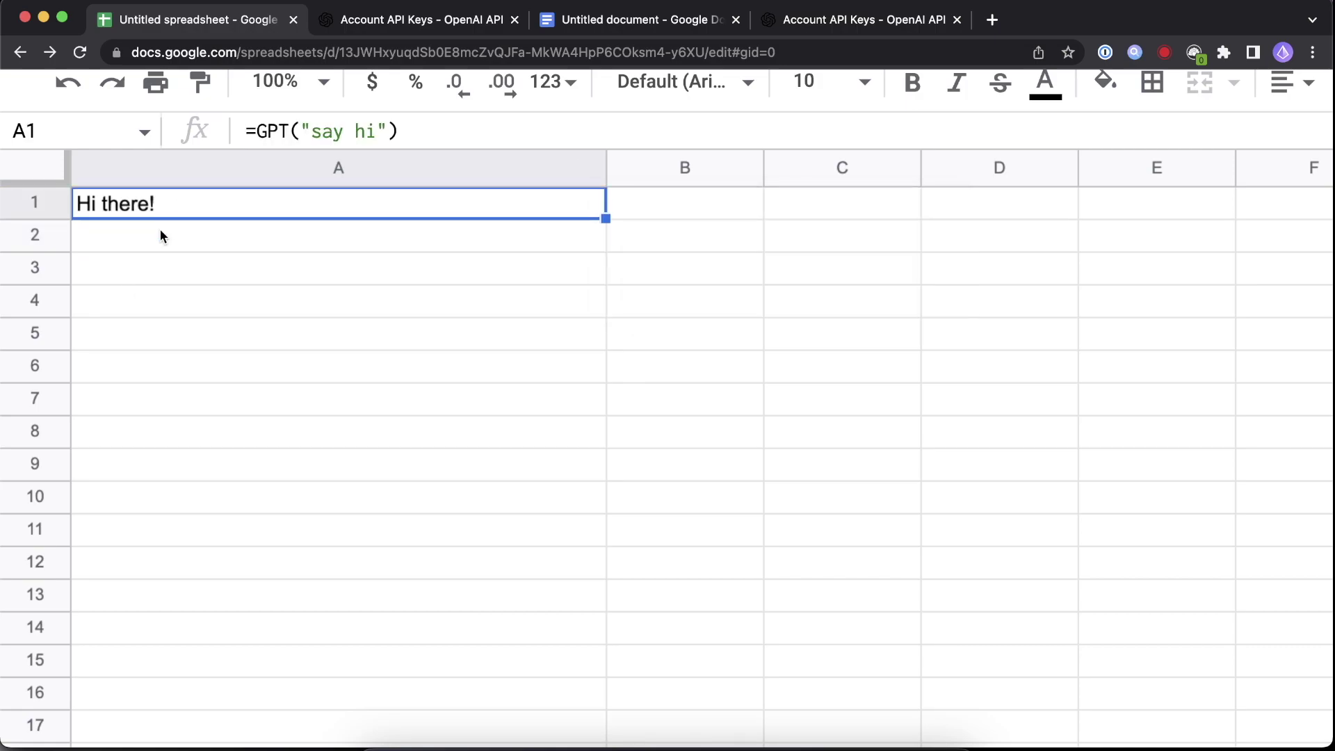